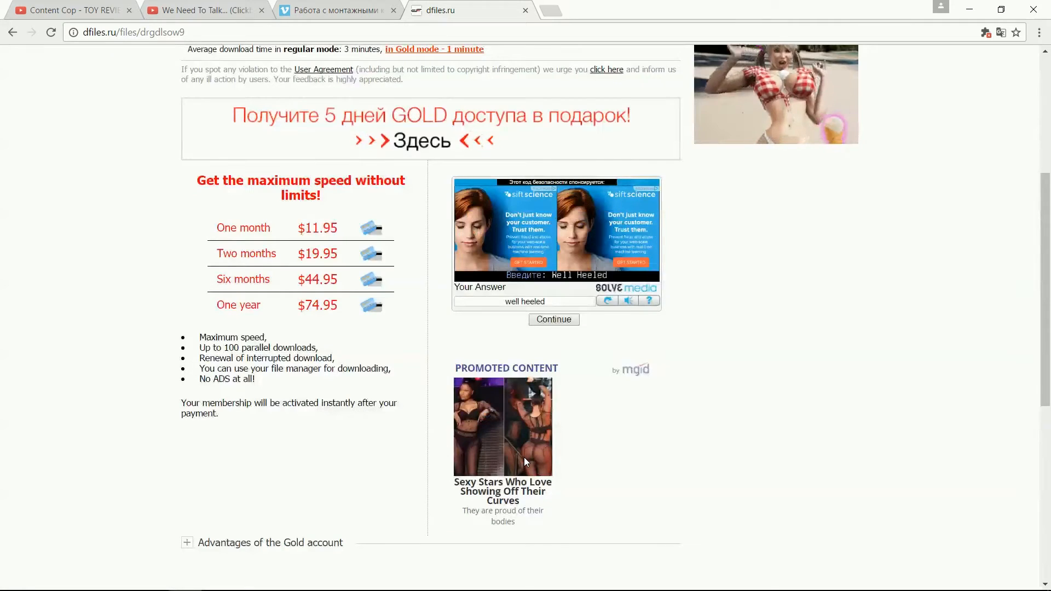
Step: Submit the captcha answer, download the file in regular mode, and select DNxHDProResQTV2Setup_CE.exe on the desktop
click(545, 320)
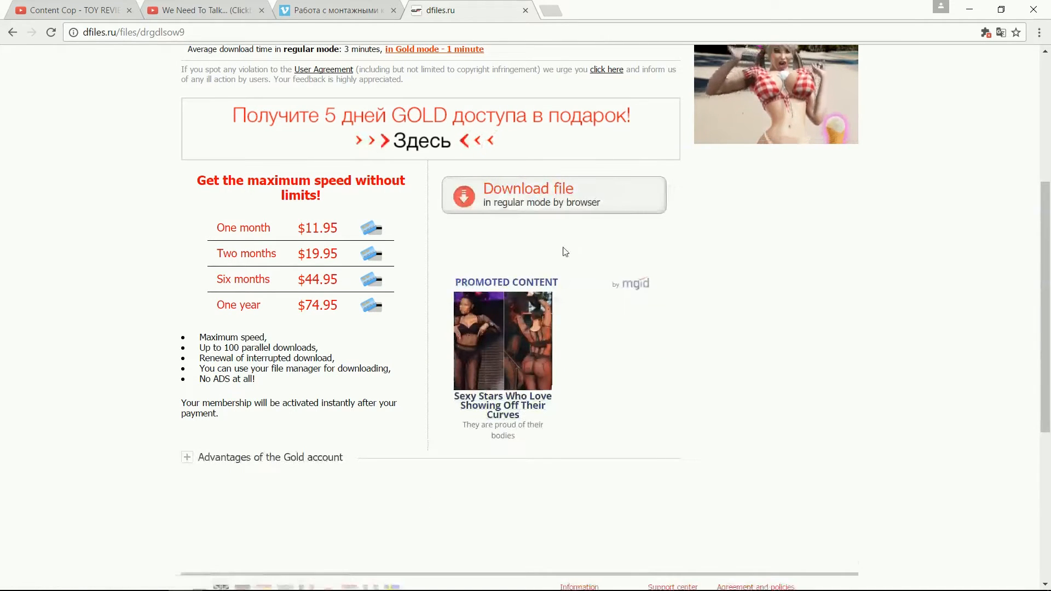
click(531, 198)
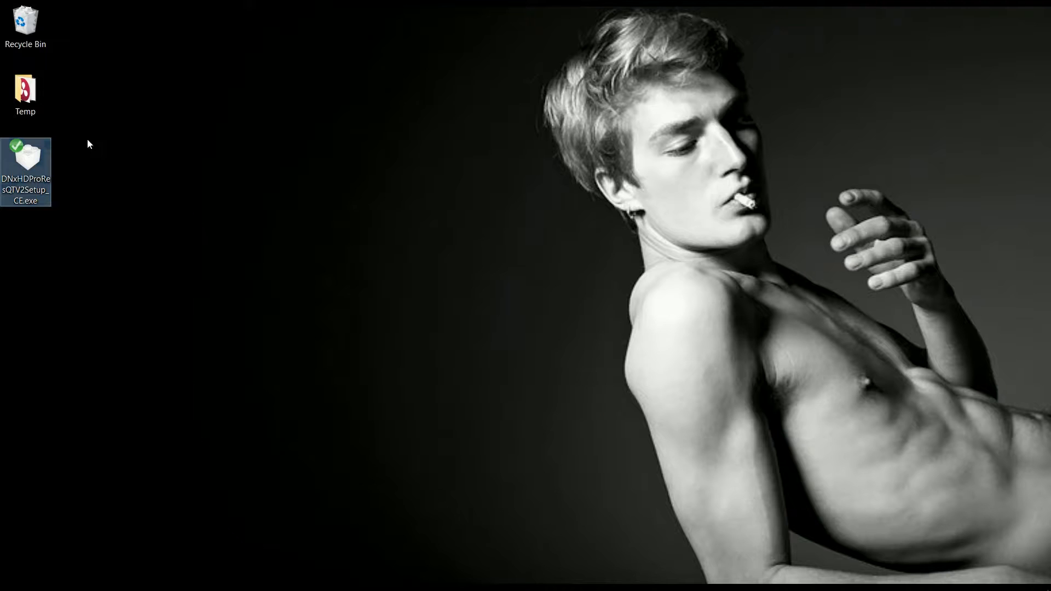
click(33, 160)
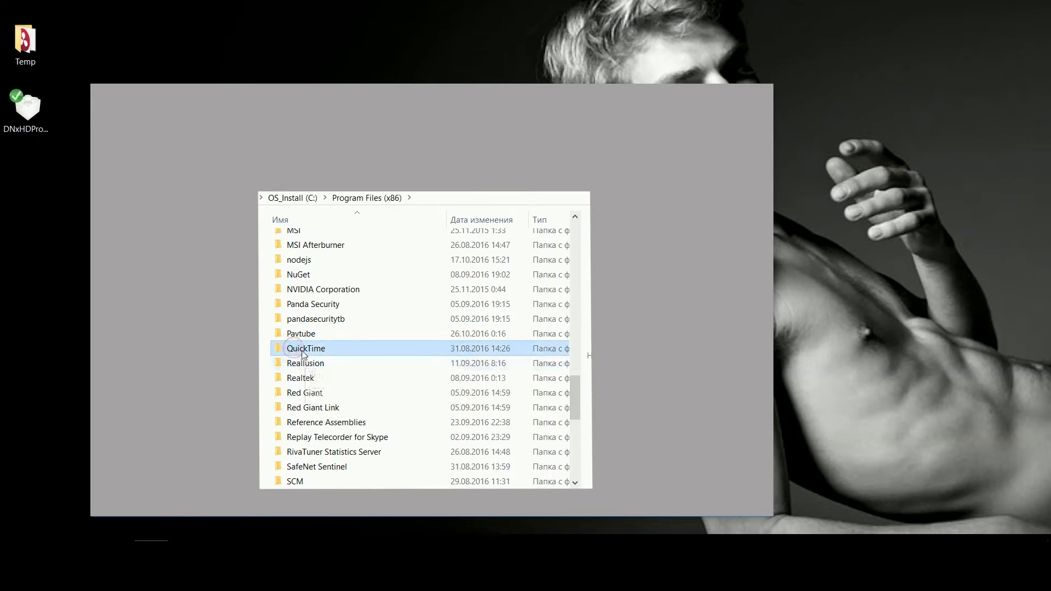
Step: Open the QTComponents folder under Program Files (x86)\QuickTime and select all the codec files in it
double_click(301, 347)
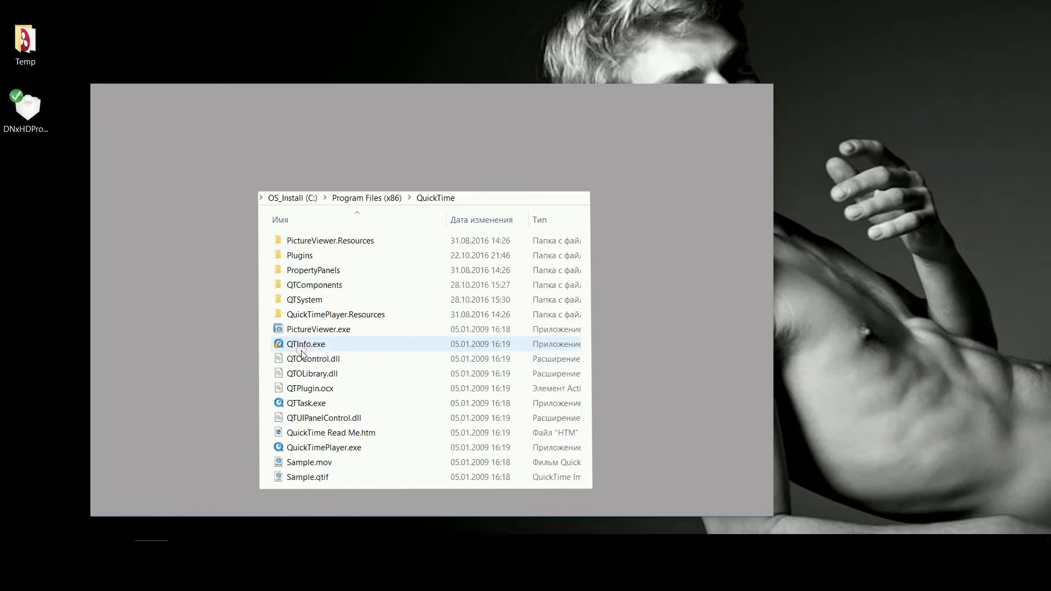
double_click(296, 285)
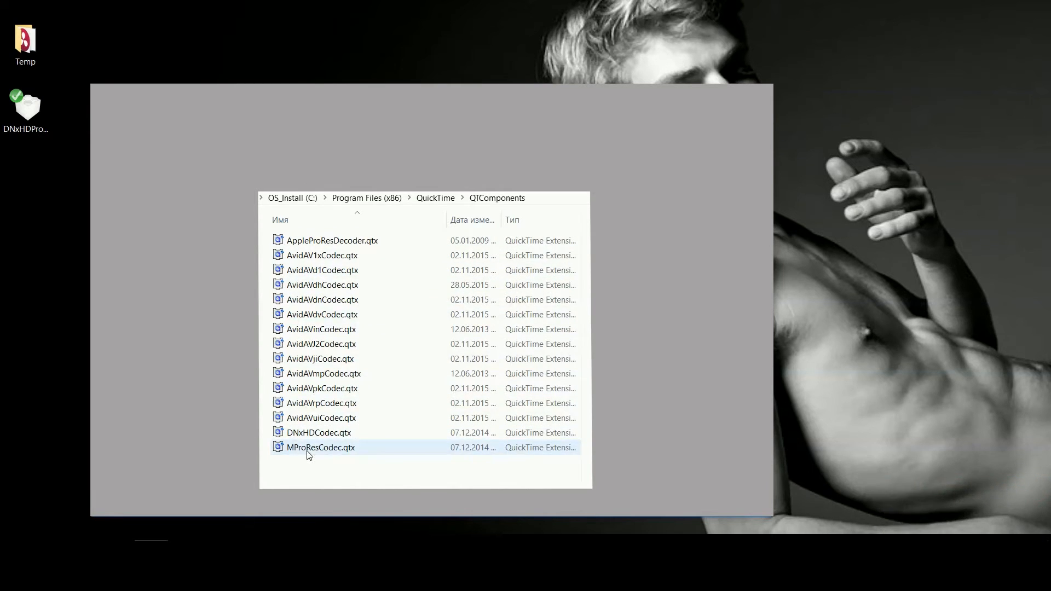
drag(379, 469, 303, 239)
drag(303, 289, 303, 289)
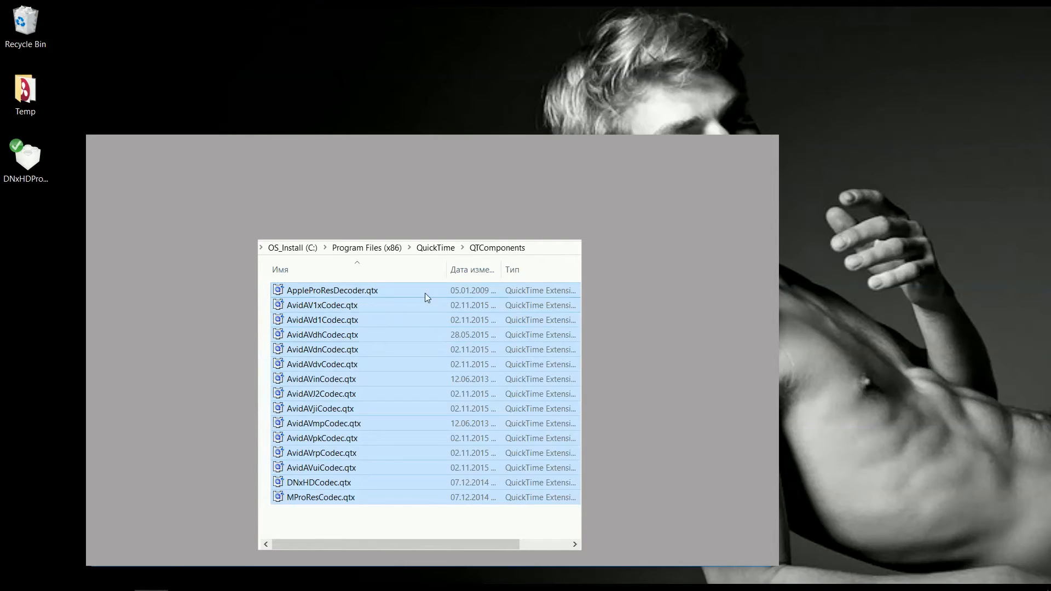
Step: Go back to the QuickTime folder, open QTSystem and look through its contents
click(434, 247)
click(294, 352)
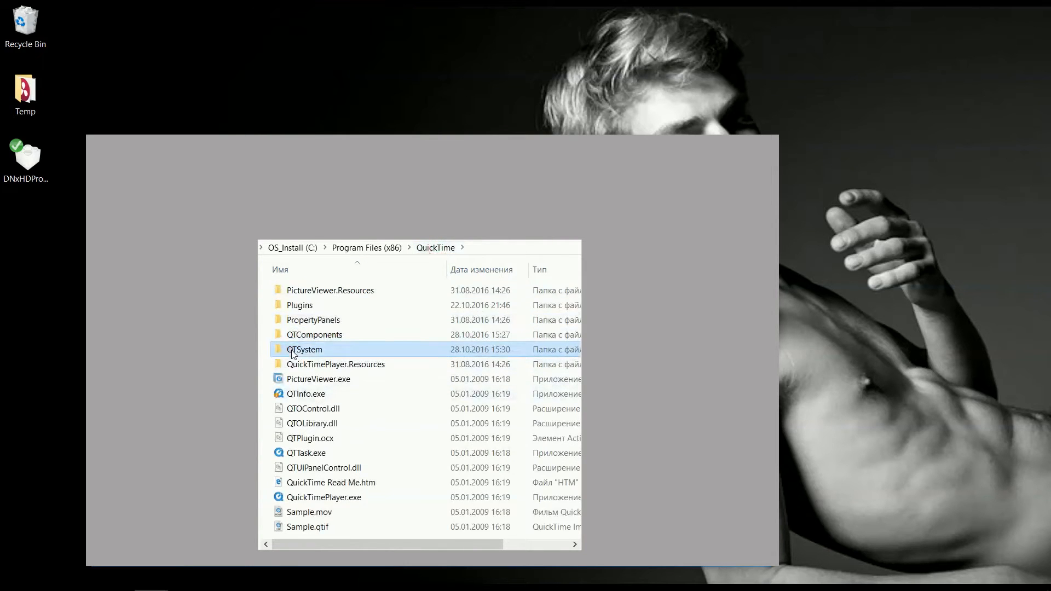
double_click(294, 350)
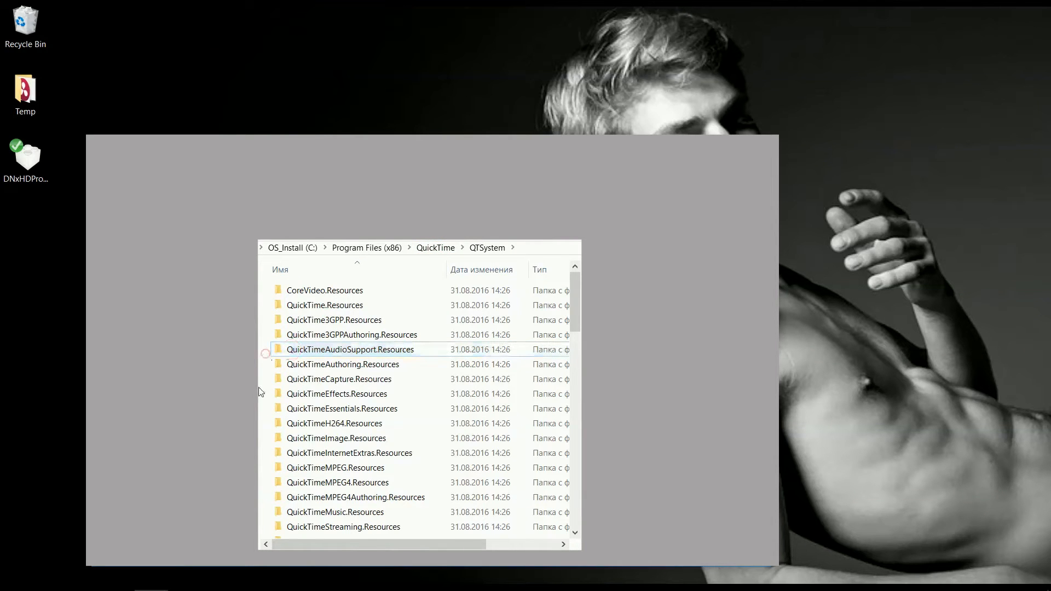
scroll(289, 387, down, 7)
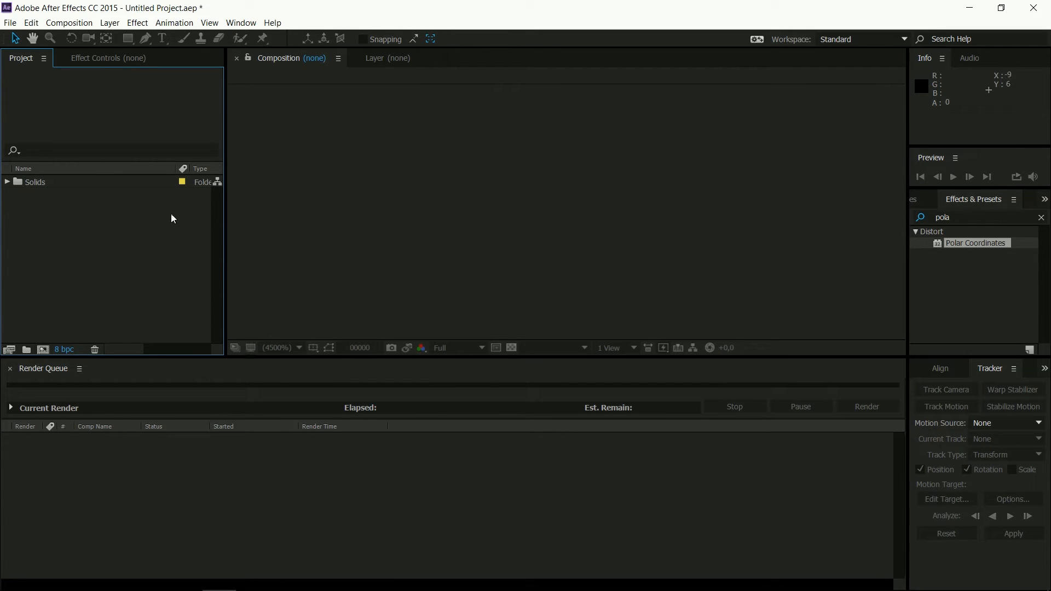
Step: Start a new After Effects composition and name it ProResTest
right_click(33, 214)
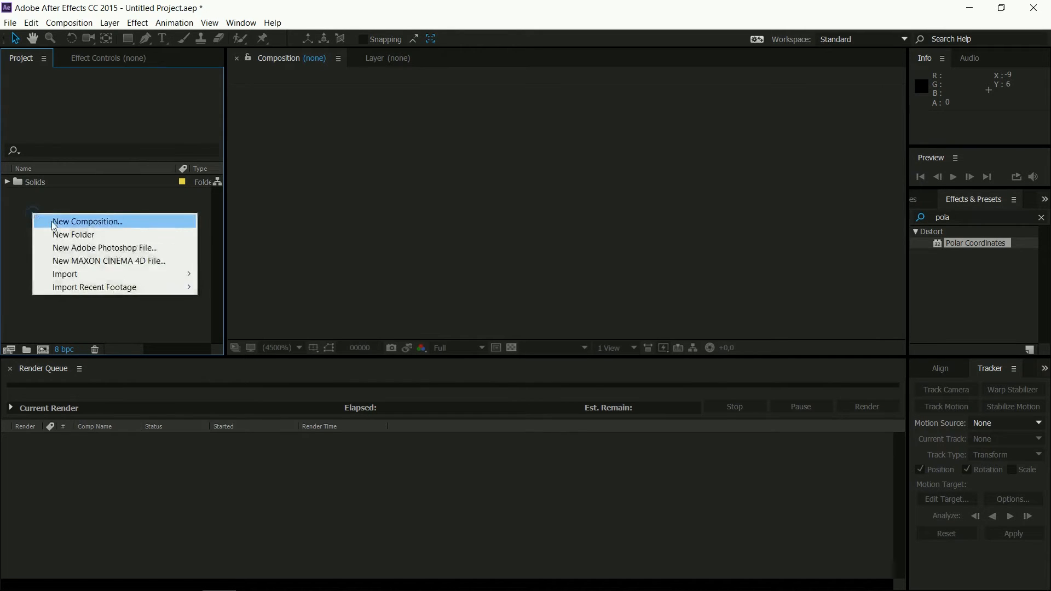
click(52, 221)
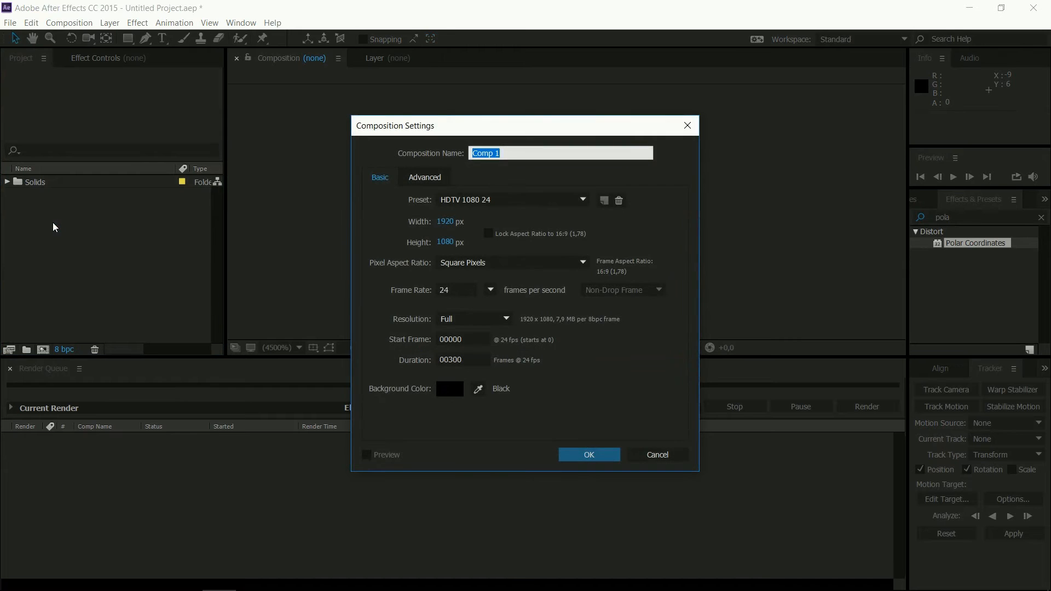
text(Testing)
key(BackSpace)
key(BackSpace)
key(BackSpace)
key(BackSpace)
key(BackSpace)
key(BackSpace)
key(BackSpace)
text(ProResTest)
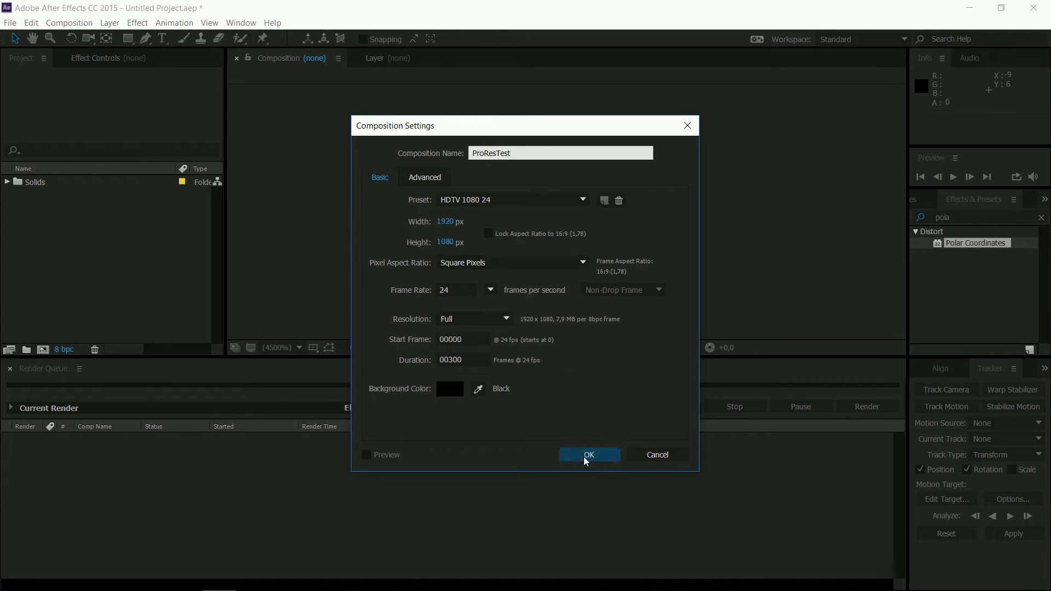
Step: Set the composition's duration to 75 frames and create it
click(453, 359)
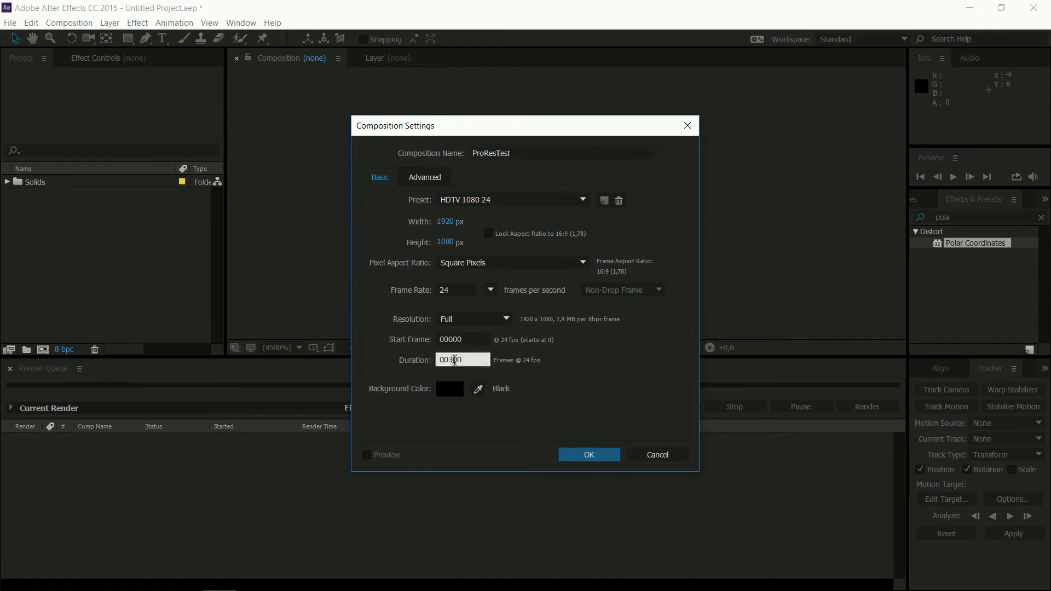
text(5)
key(BackSpace)
click(584, 451)
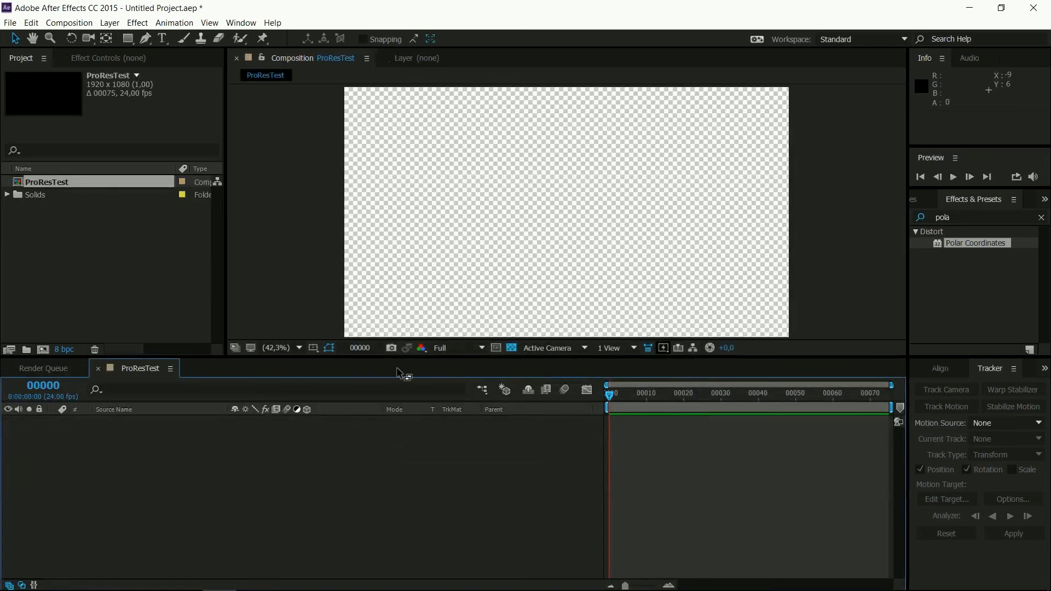
Step: Add a yellow 1920 x 1080 px solid layer to the ProResTest composition
right_click(84, 429)
mouse_move(199, 437)
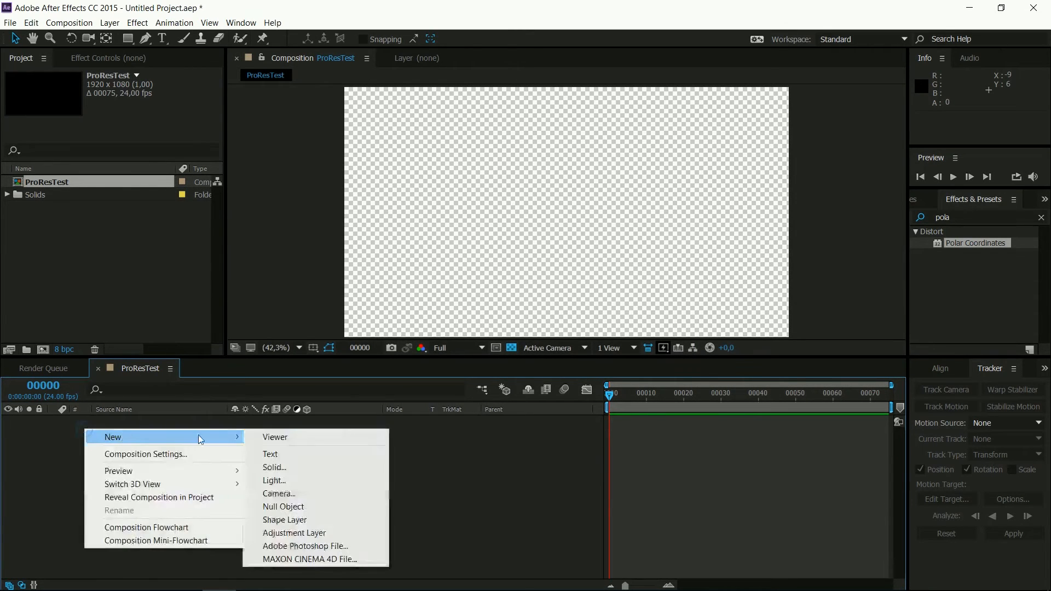
click(280, 467)
click(261, 451)
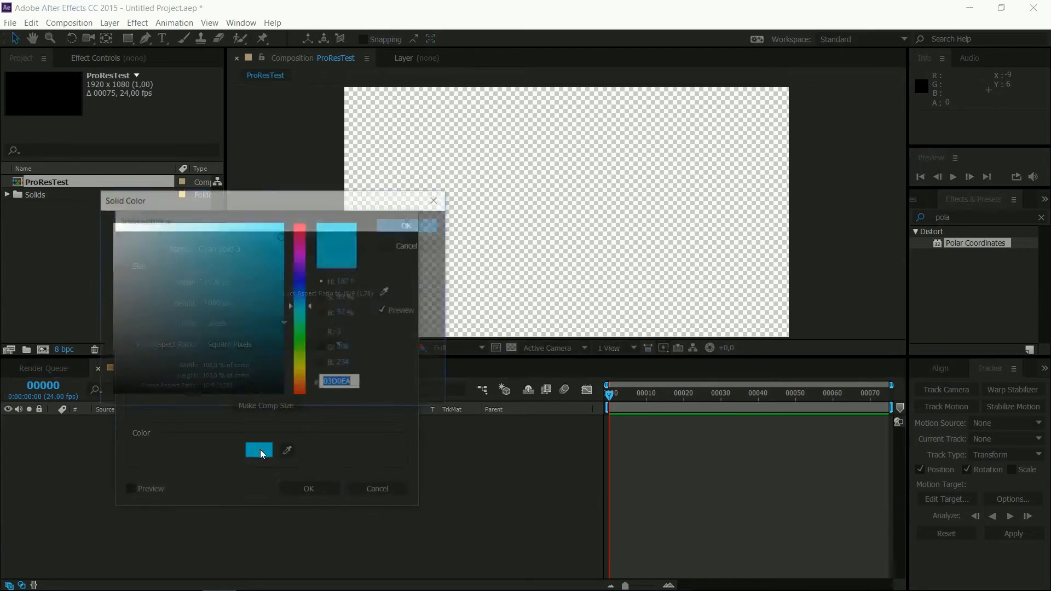
click(301, 340)
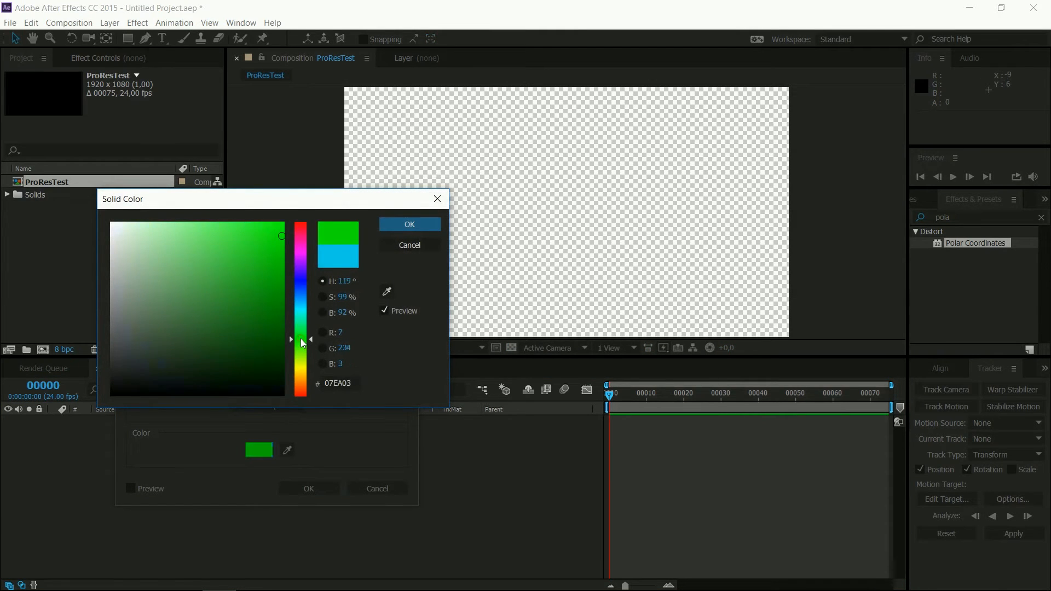
click(301, 383)
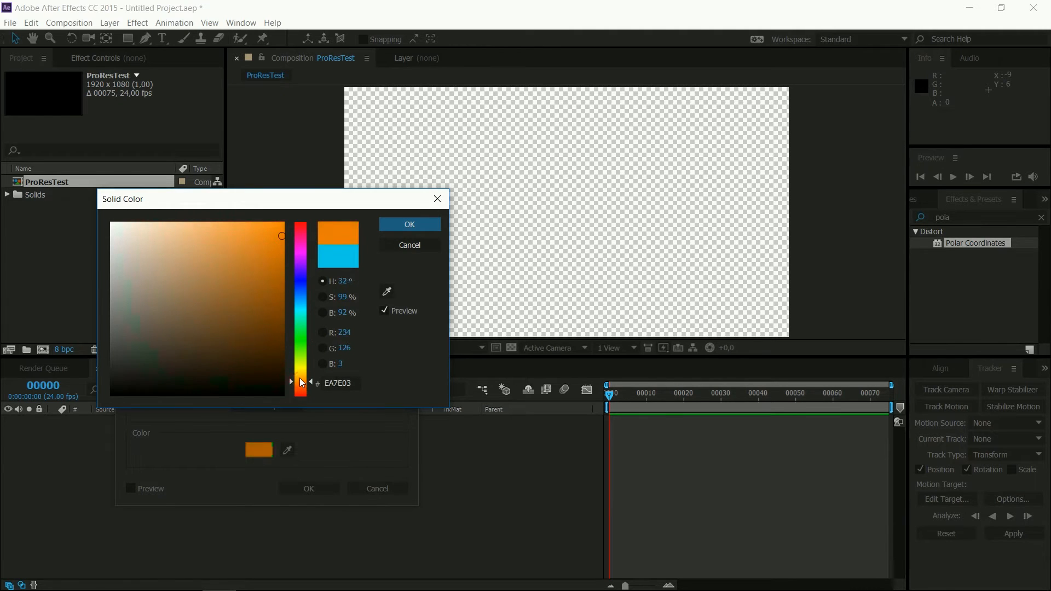
click(302, 367)
click(410, 225)
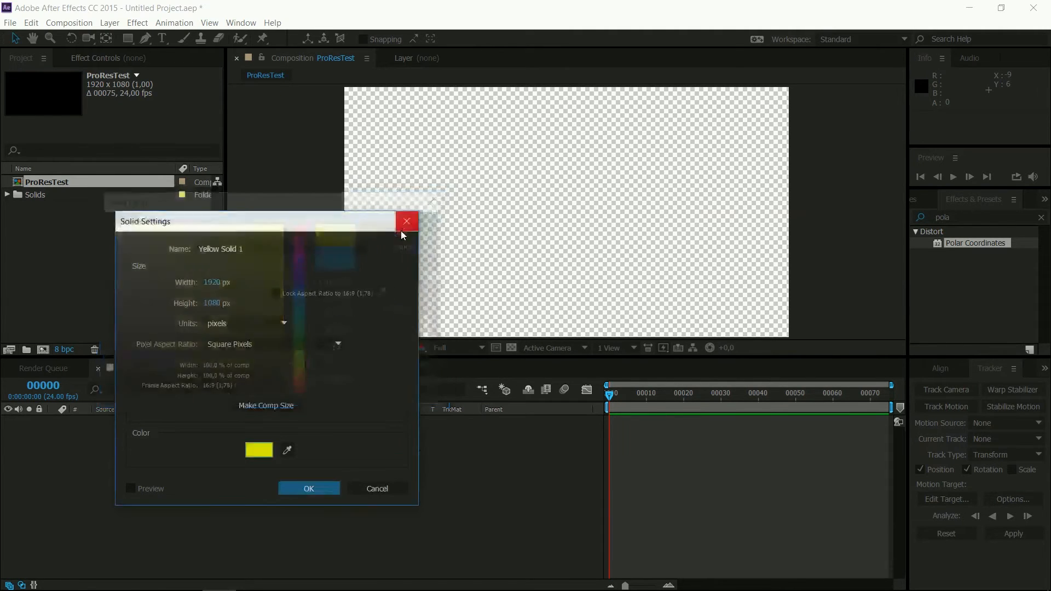
click(309, 488)
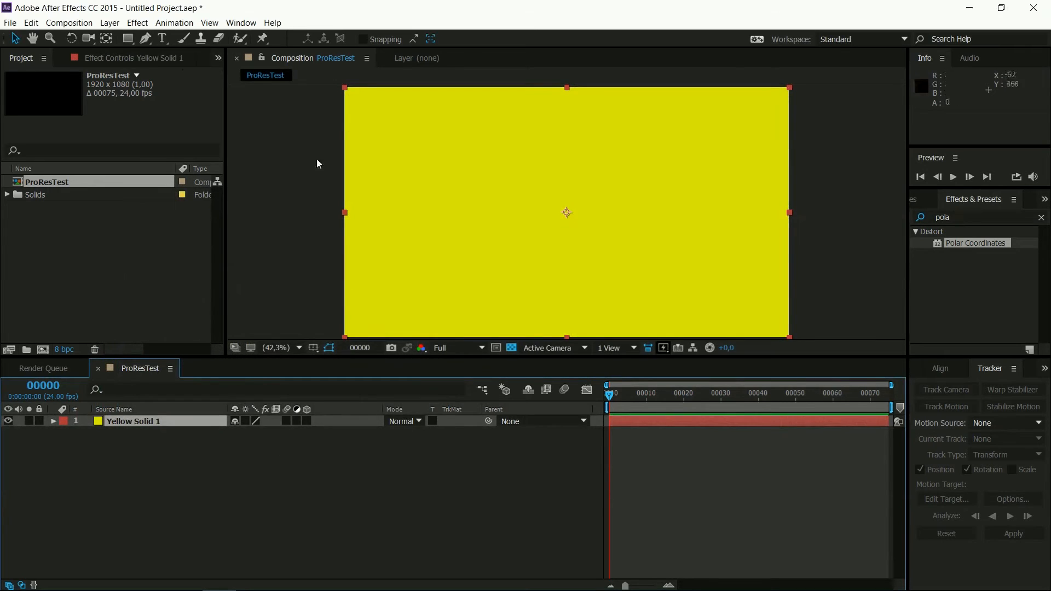
Step: Mask the yellow solid to a thin full-width horizontal strip and apply Polar Coordinates with Rect to Polar at 100% interpolation
key(q)
drag(334, 206, 794, 218)
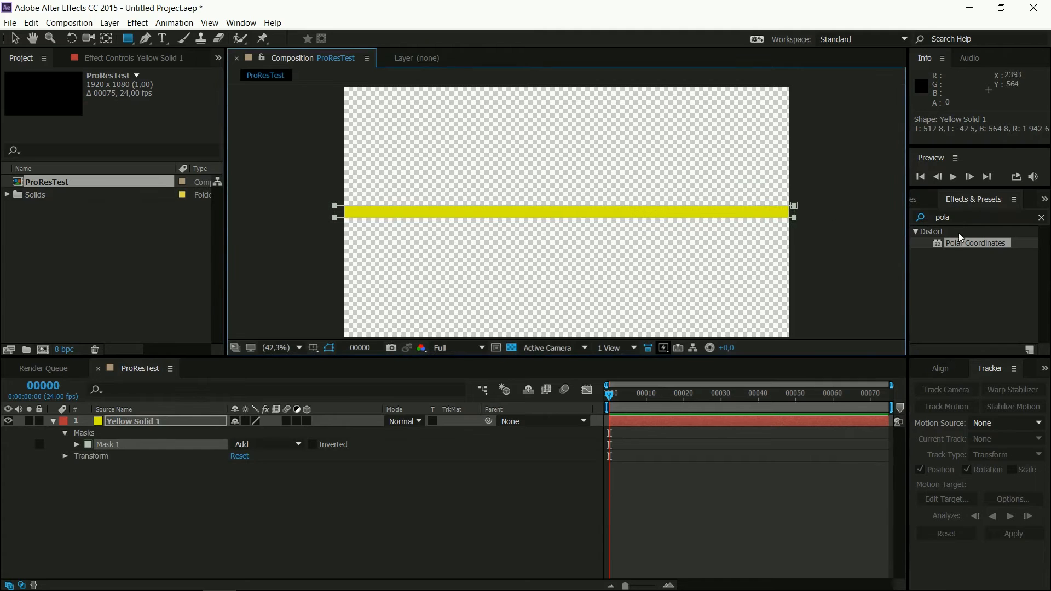
drag(963, 247, 549, 217)
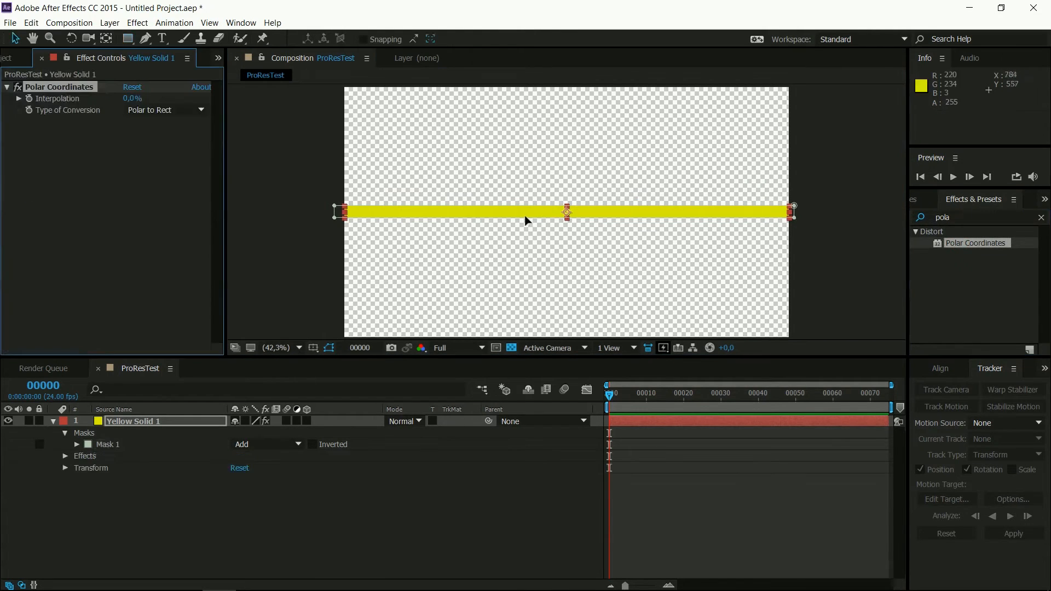
click(131, 109)
click(132, 122)
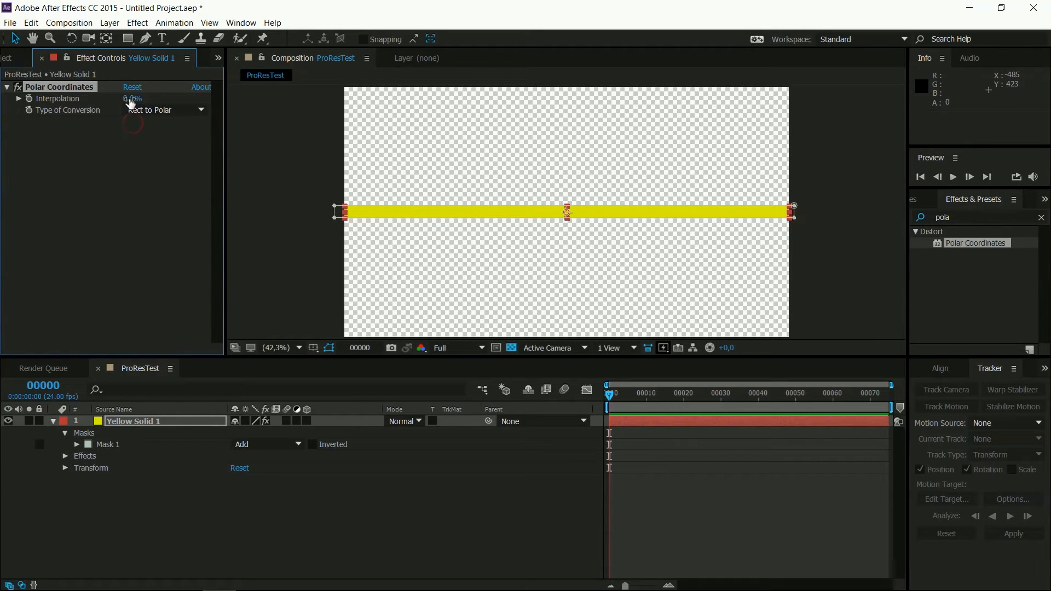
drag(131, 100, 306, 104)
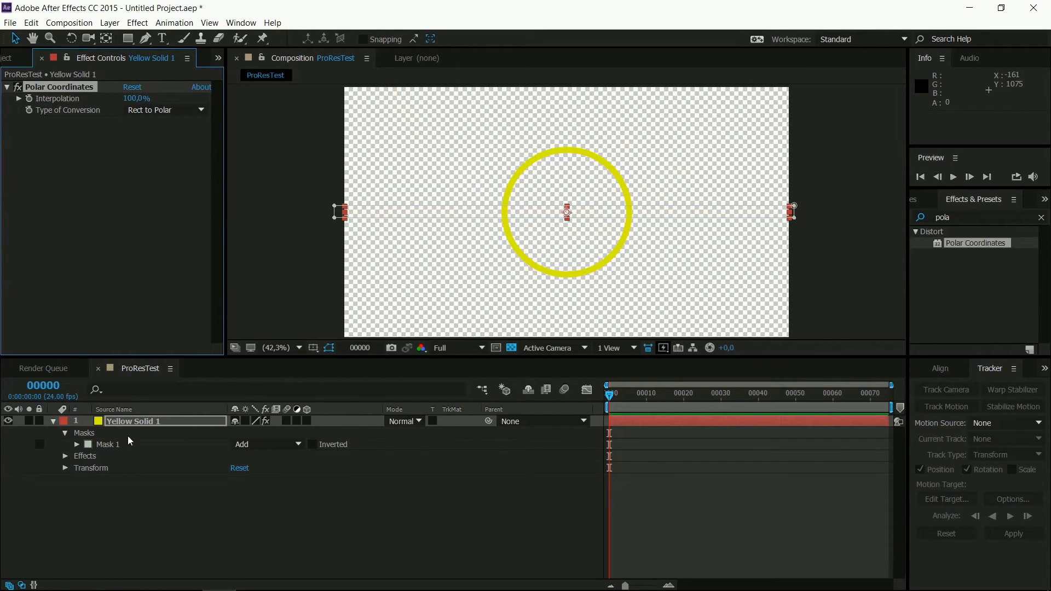
Step: Add the expression wiggle(5,50) to the yellow solid's Position property
click(67, 456)
click(67, 456)
click(66, 468)
click(91, 493)
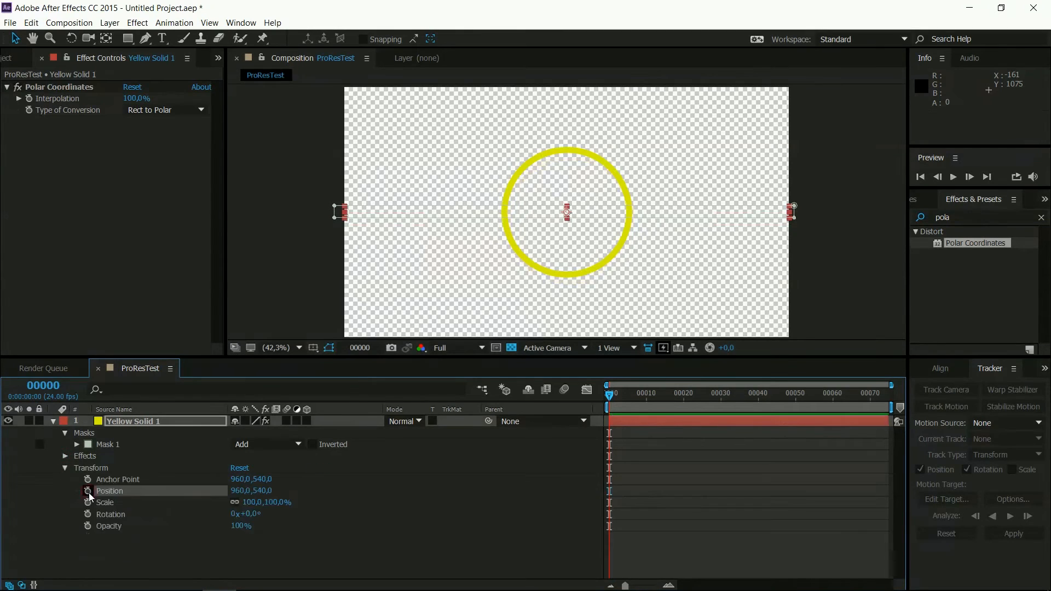
alt+click(87, 493)
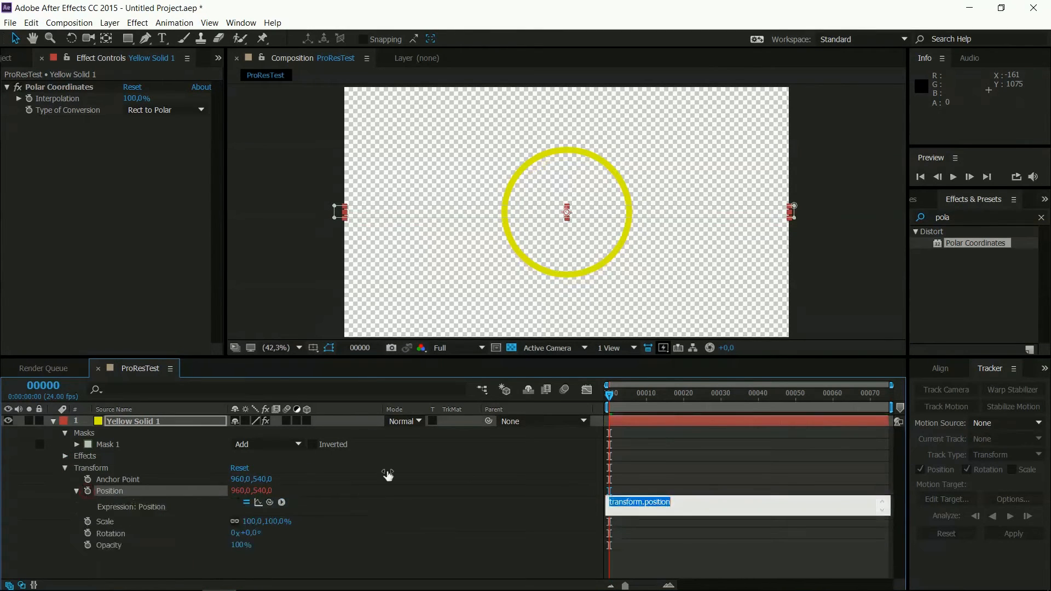
text(wiggle(5,50)
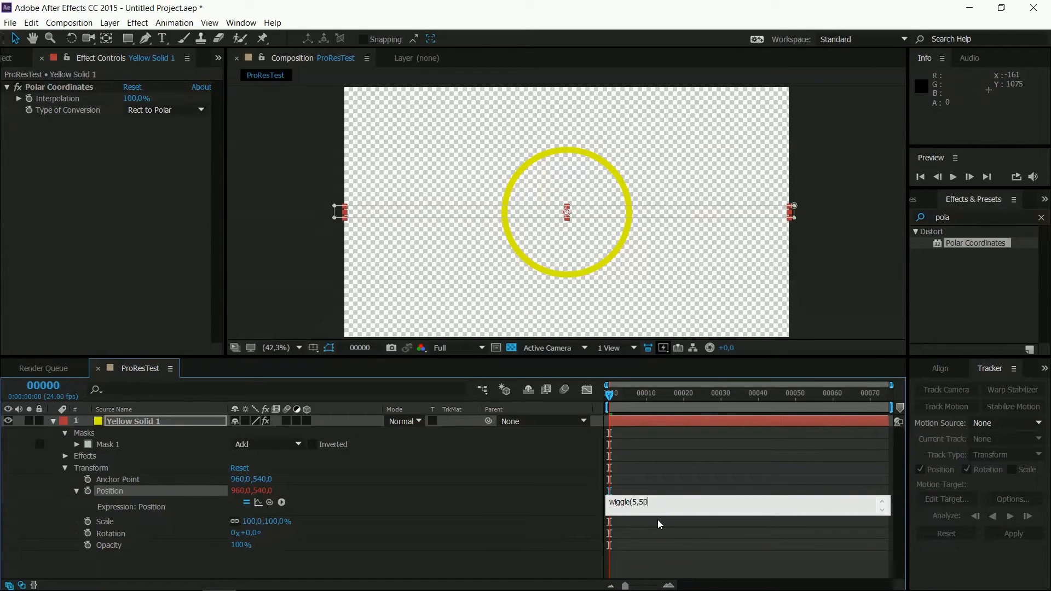
click(673, 471)
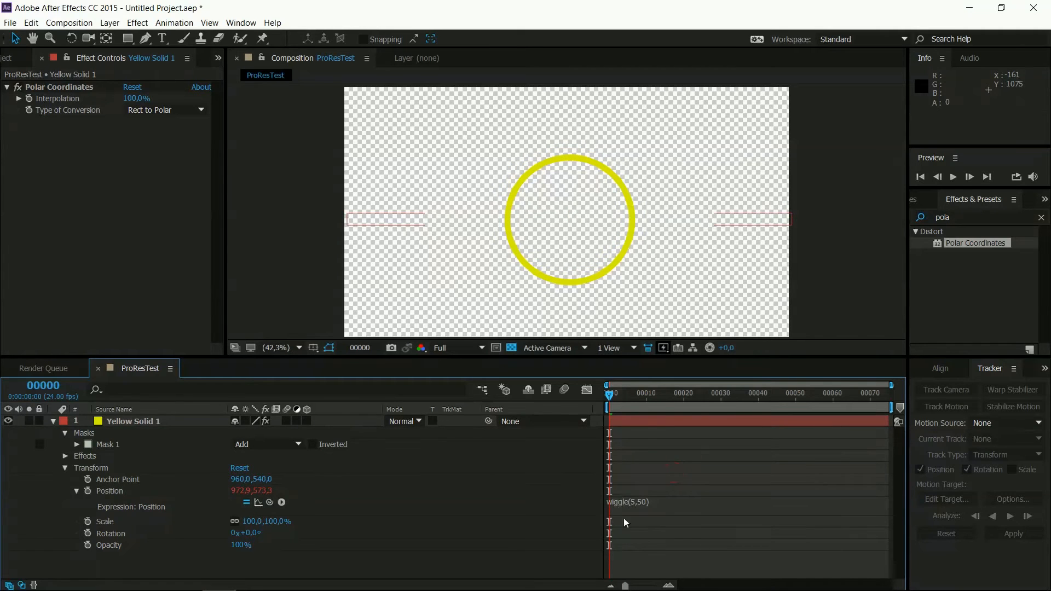
Step: Preview the ring animation, collapse the layer's properties, and view the composition with the transparency grid switched off and back on
key(space)
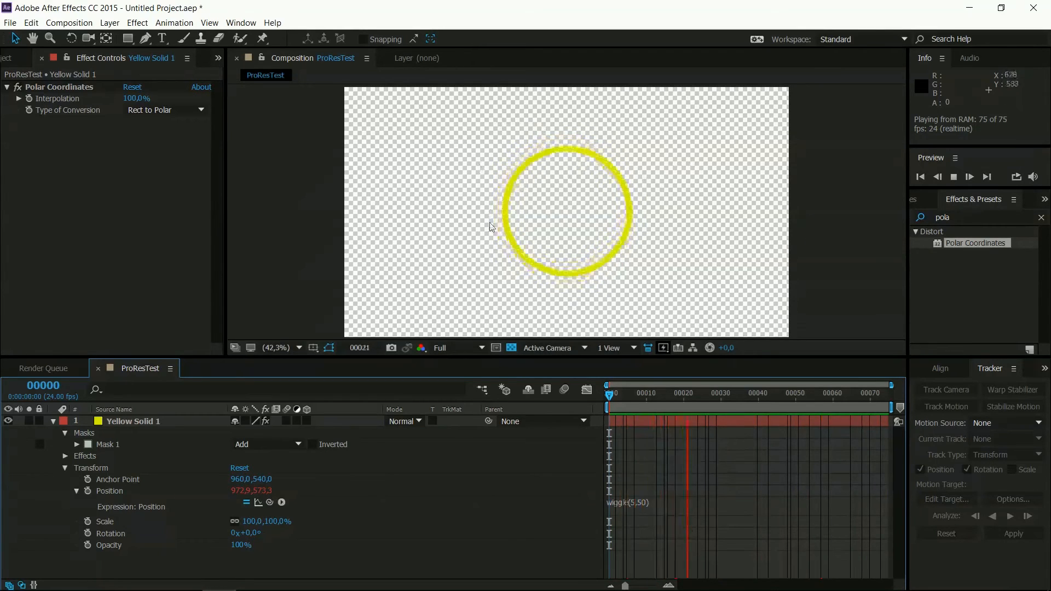
click(53, 422)
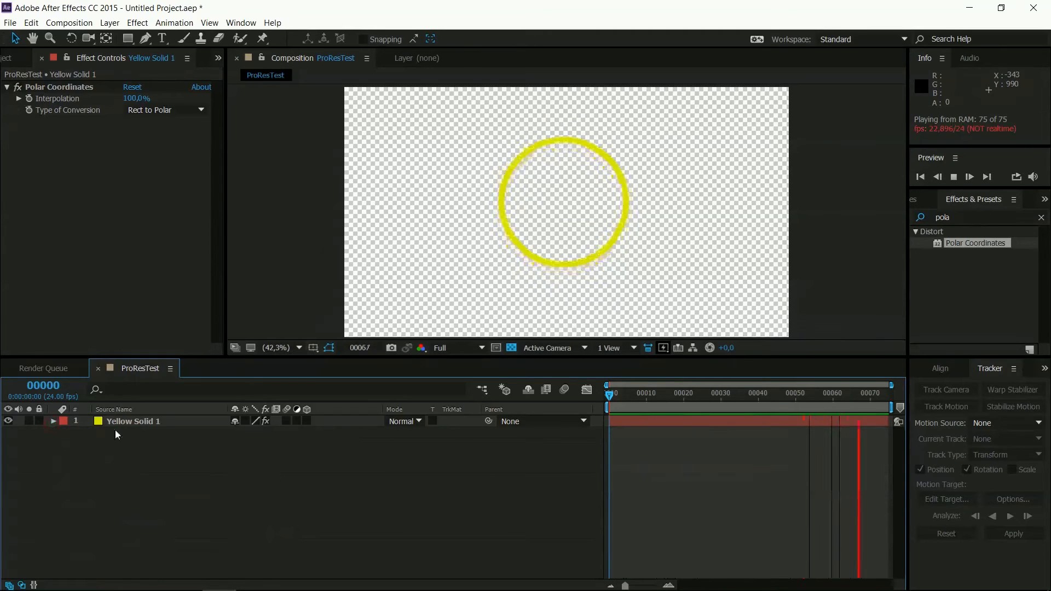
click(510, 345)
click(511, 347)
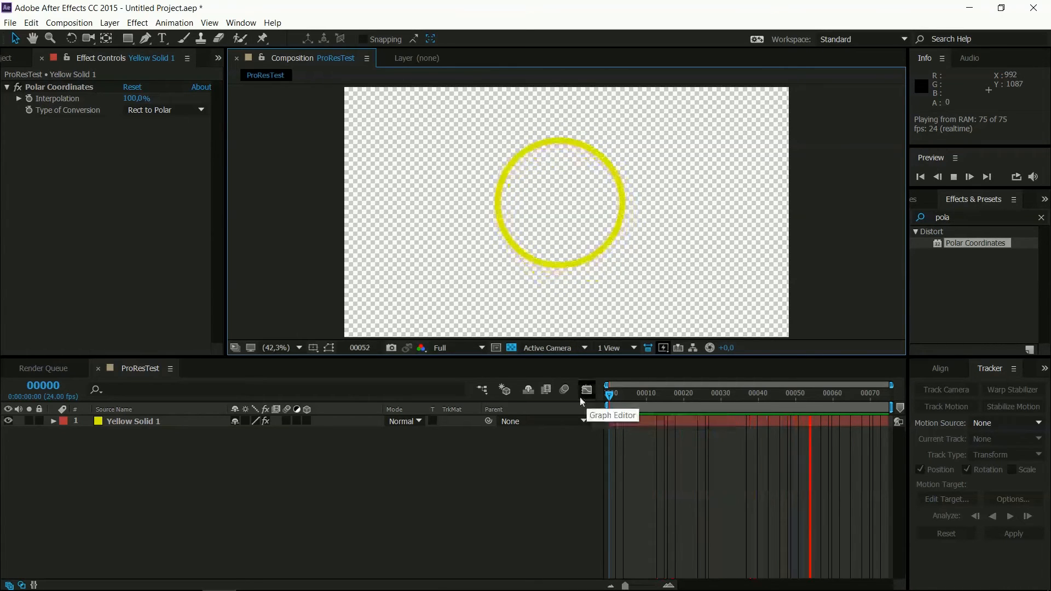
Step: Duplicate the yellow ring layer twice, stop the preview and deselect the layers
click(124, 422)
key(ctrl+d)
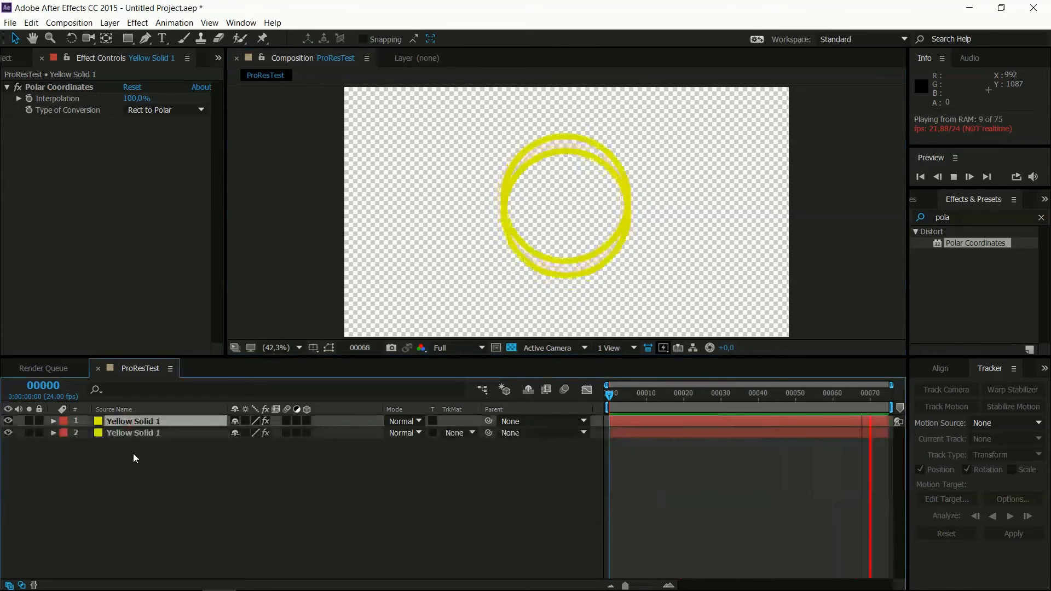
key(ctrl+d)
click(531, 217)
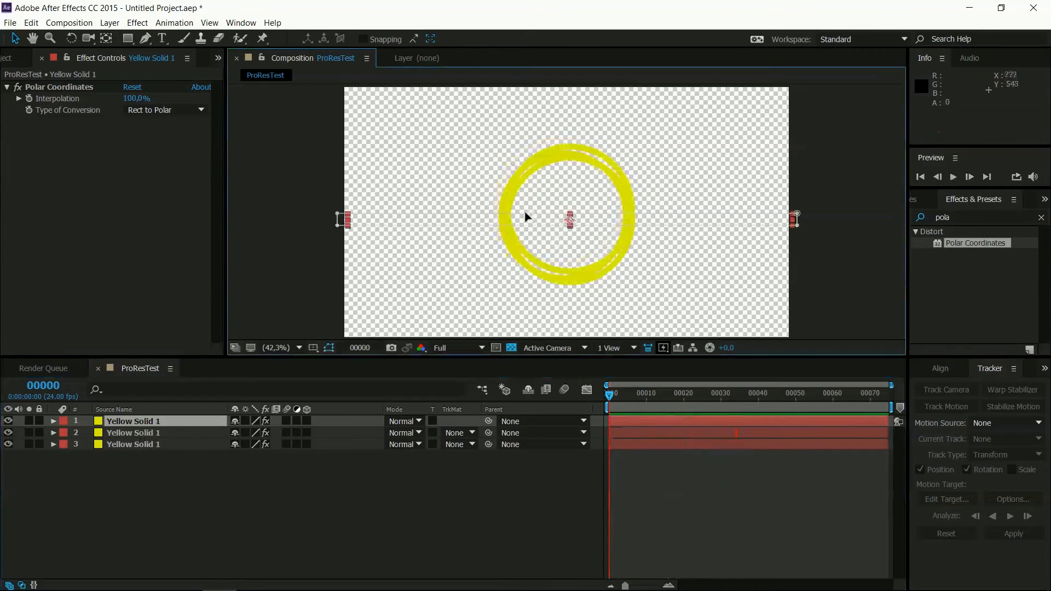
click(139, 425)
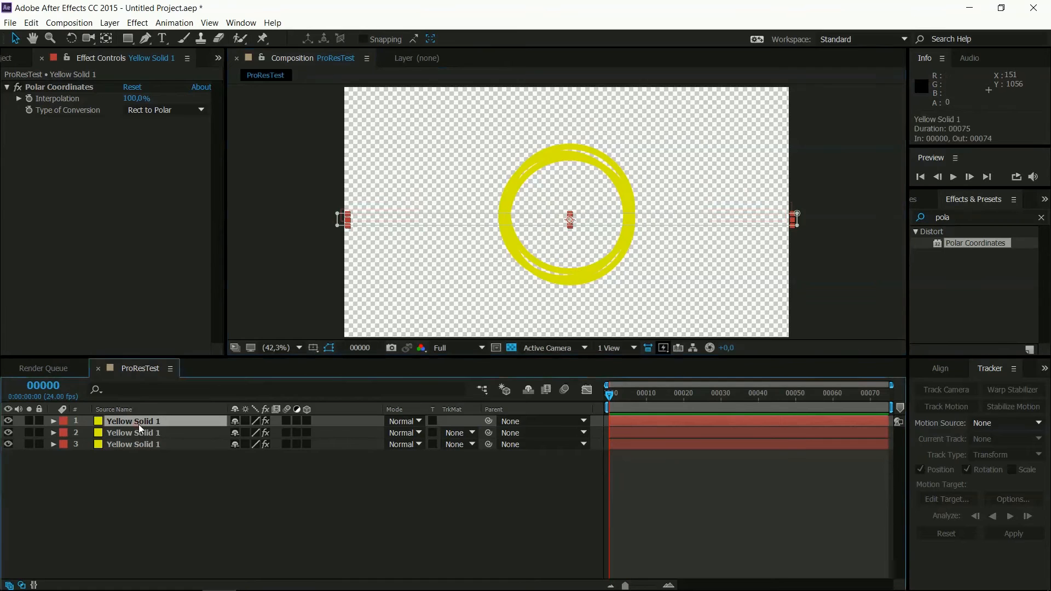
click(567, 174)
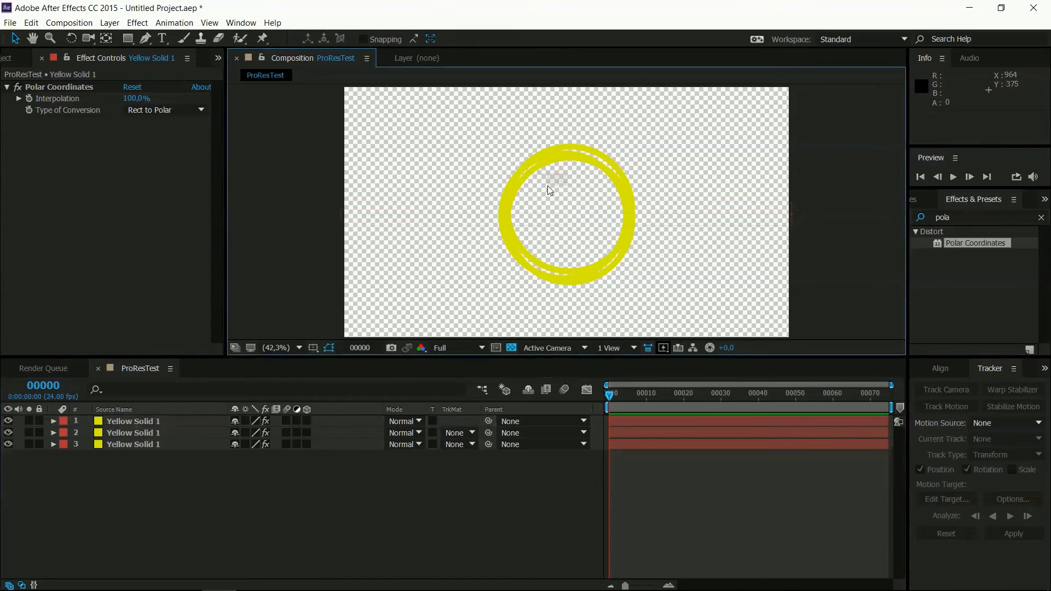
Step: Spread two of the stacked yellow rings to either side of the third, forming an overlapping horizontal row, and preview the animation
drag(522, 212, 413, 224)
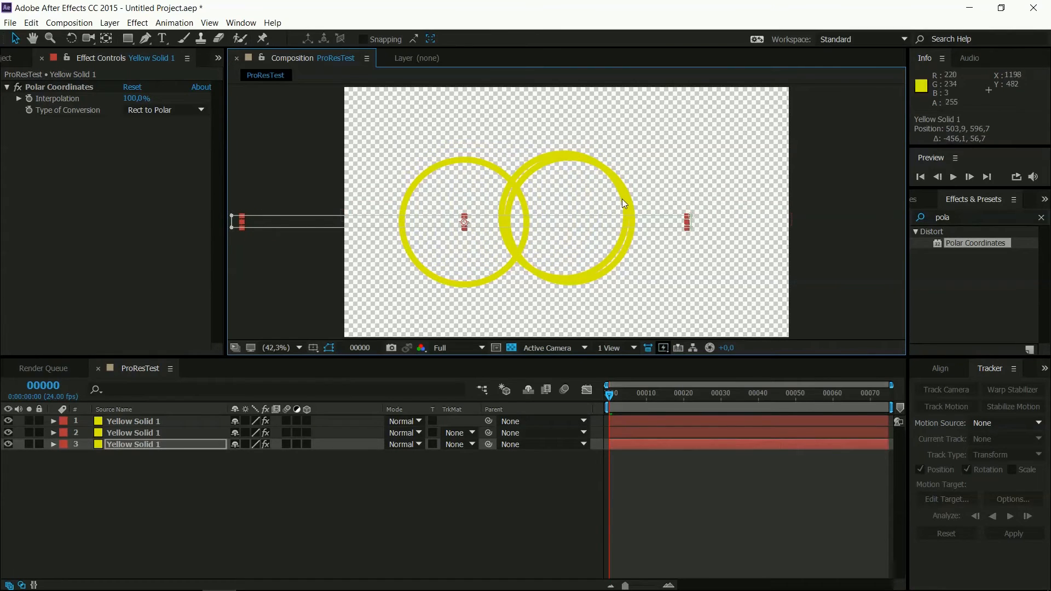
click(624, 200)
drag(622, 217, 725, 218)
key(space)
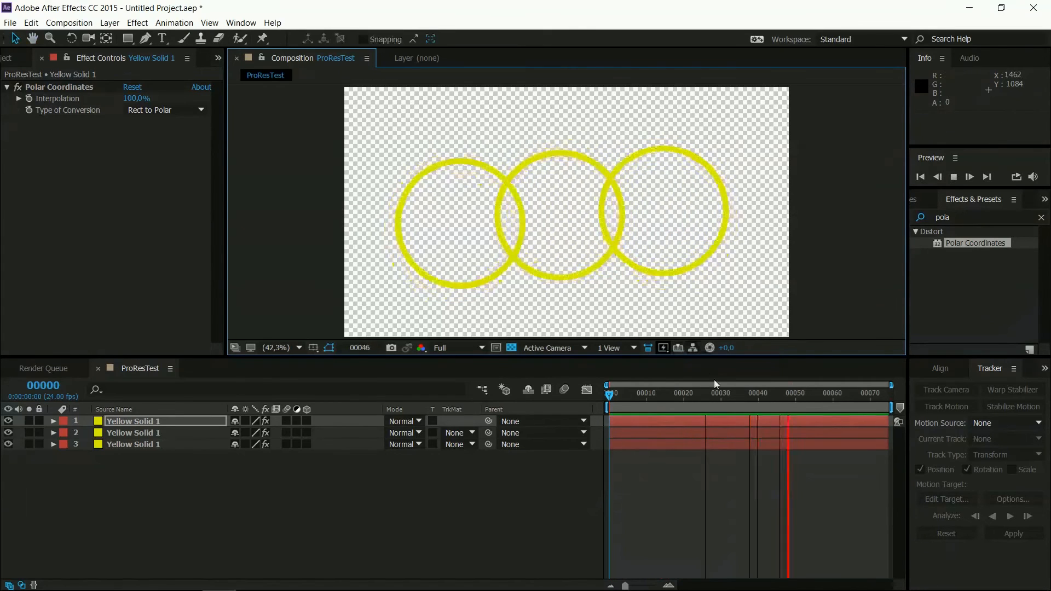
key(space)
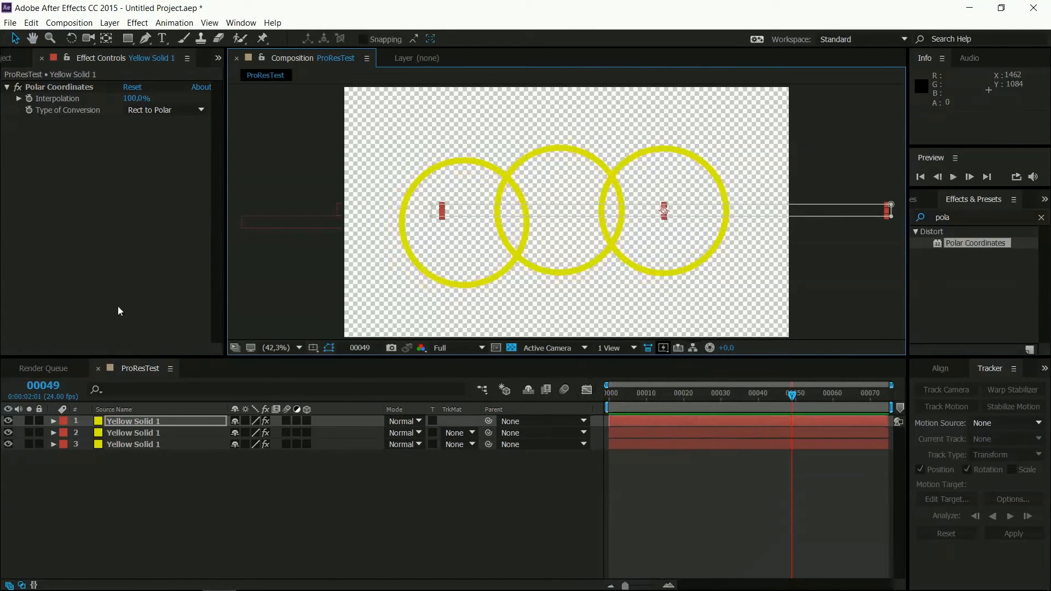
Step: Add the ProResTest composition to the render queue
click(9, 59)
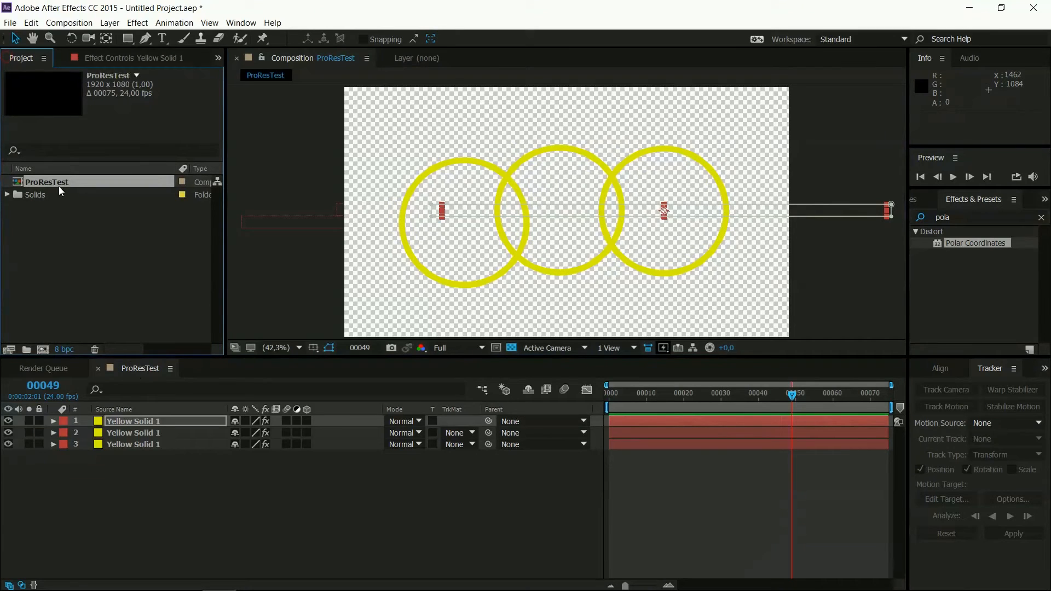
click(11, 22)
mouse_move(208, 221)
click(259, 234)
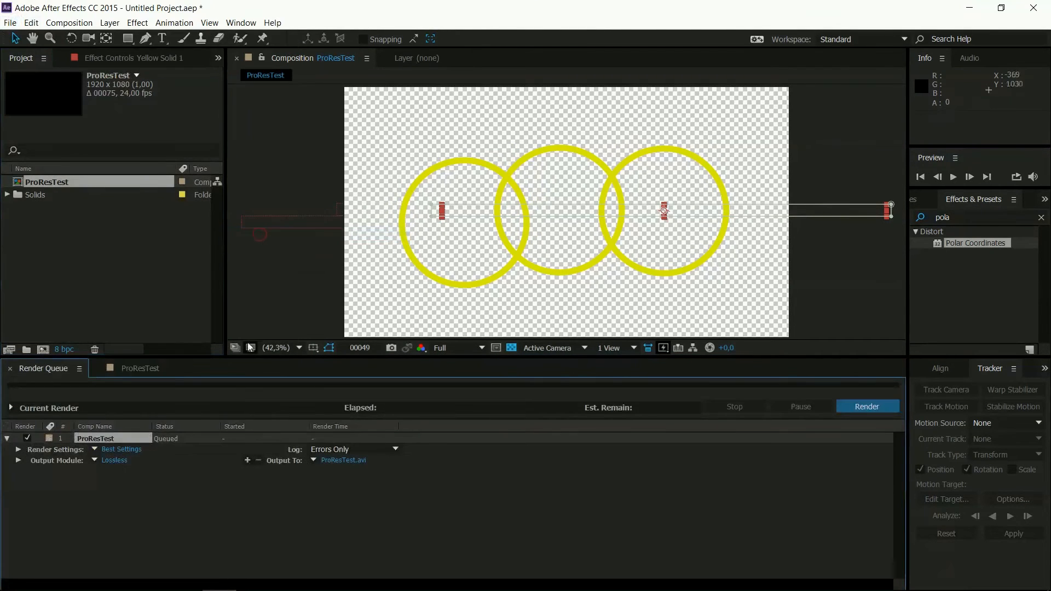
Step: Set the render's output module format to QuickTime with the Miraizon ProRes 4444 video codec
click(114, 460)
click(431, 159)
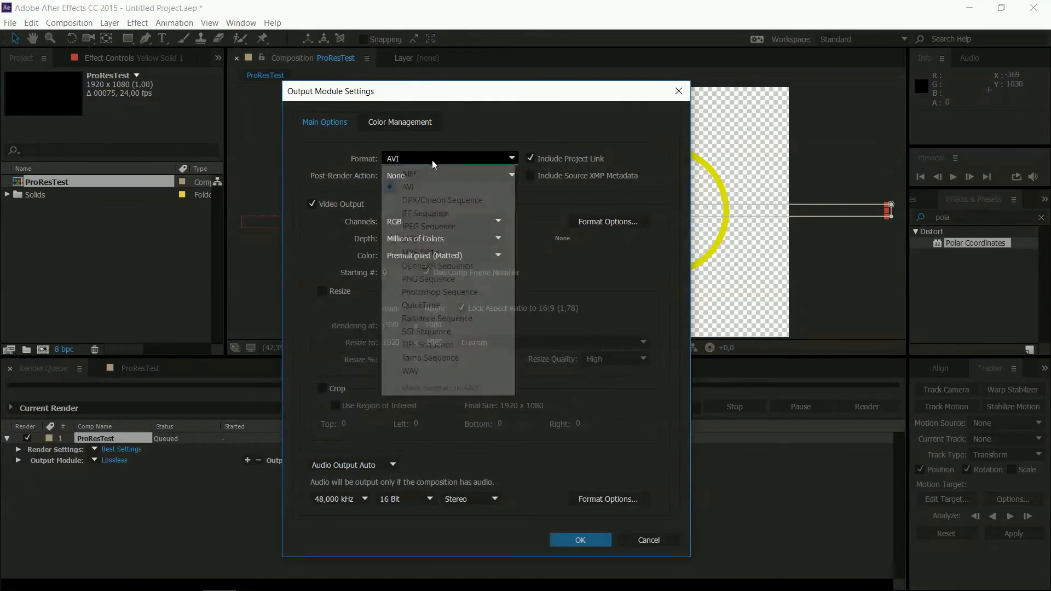
click(418, 305)
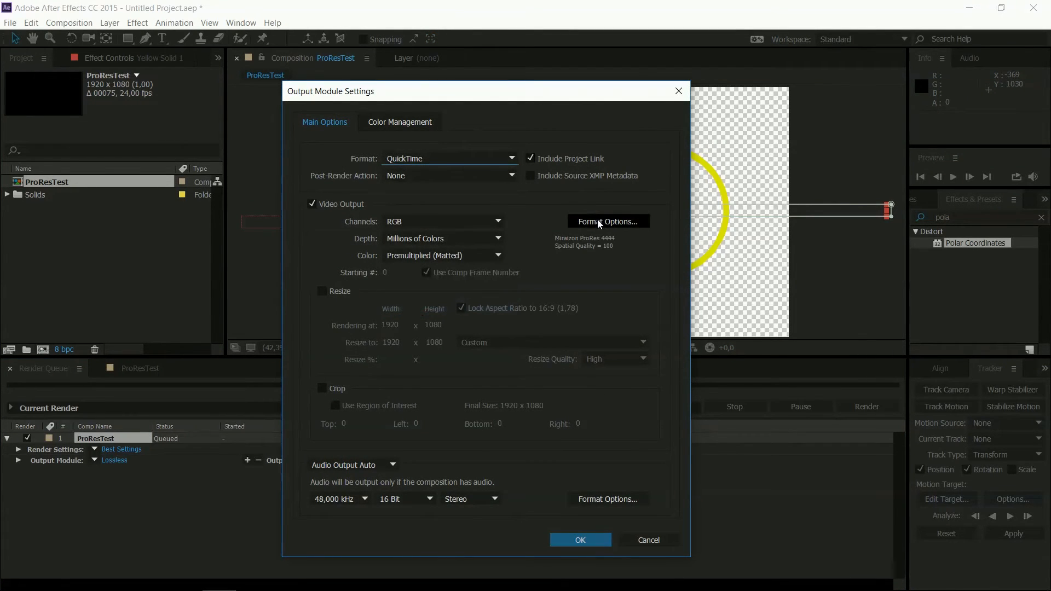
click(580, 220)
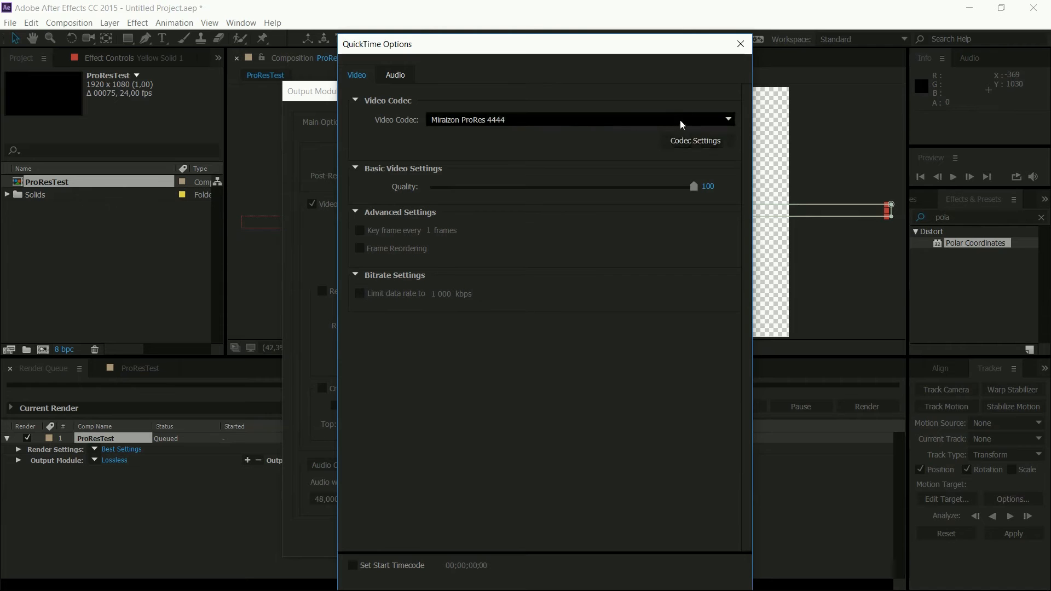
click(698, 121)
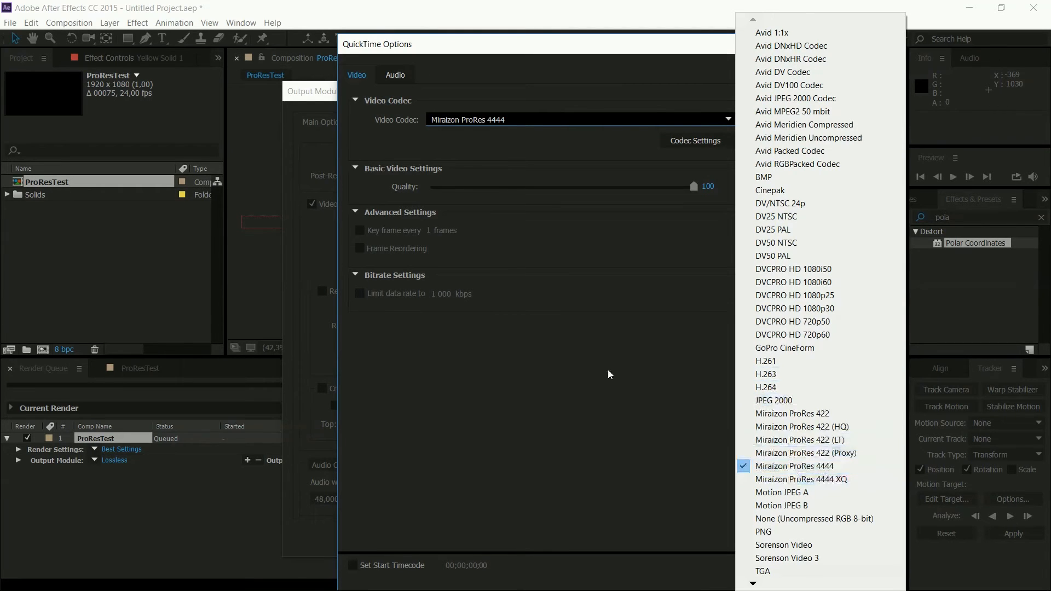
click(799, 466)
Step: Set the ProRes codec depth to Millions of Colors+ (4:4:4:4) and accept the QuickTime options
click(696, 141)
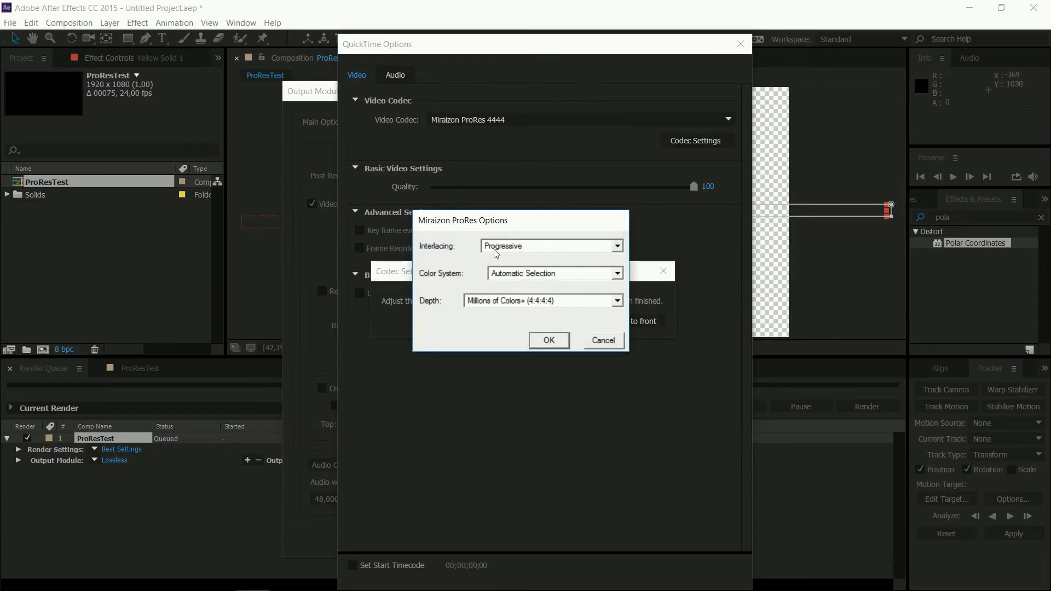
click(617, 301)
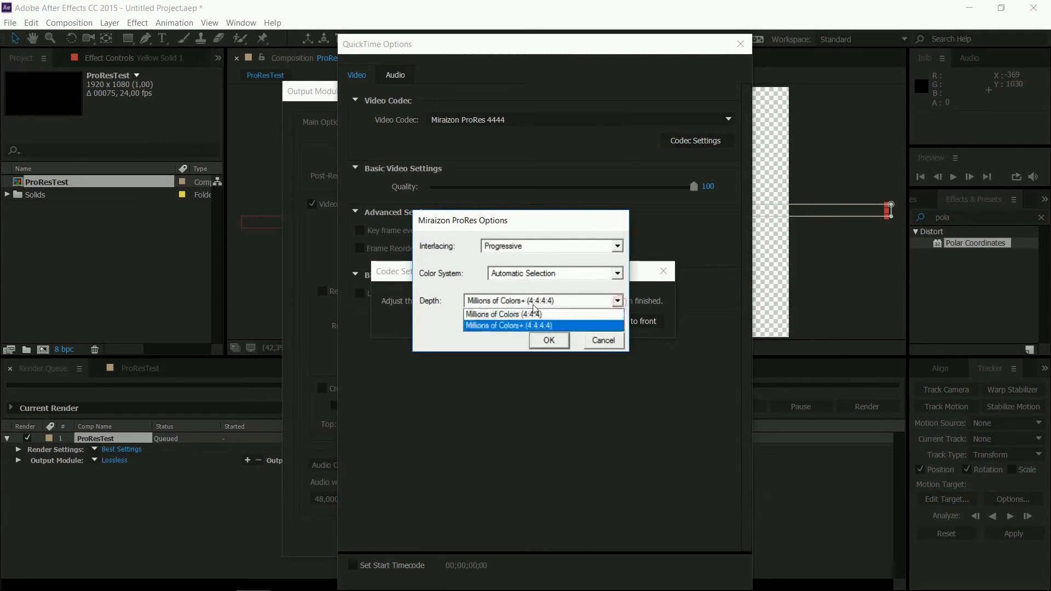
click(548, 325)
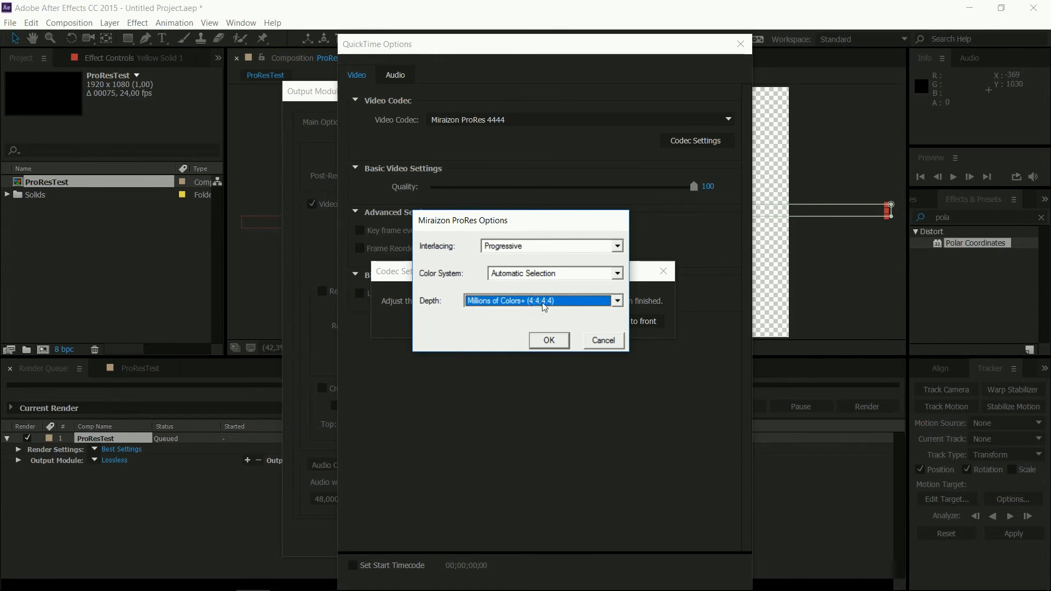
click(548, 340)
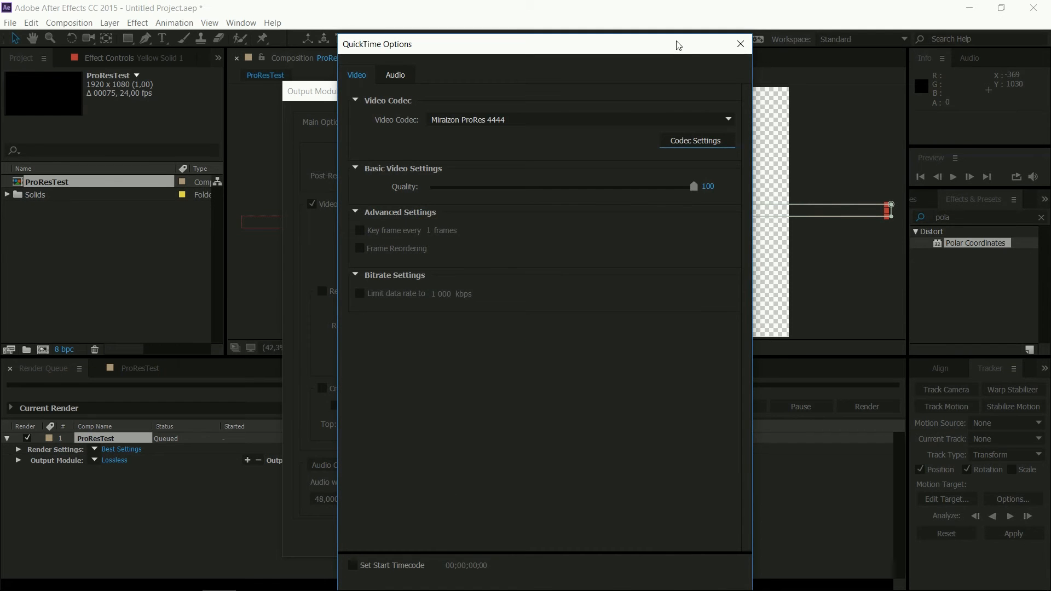
drag(679, 44, 699, 19)
click(669, 572)
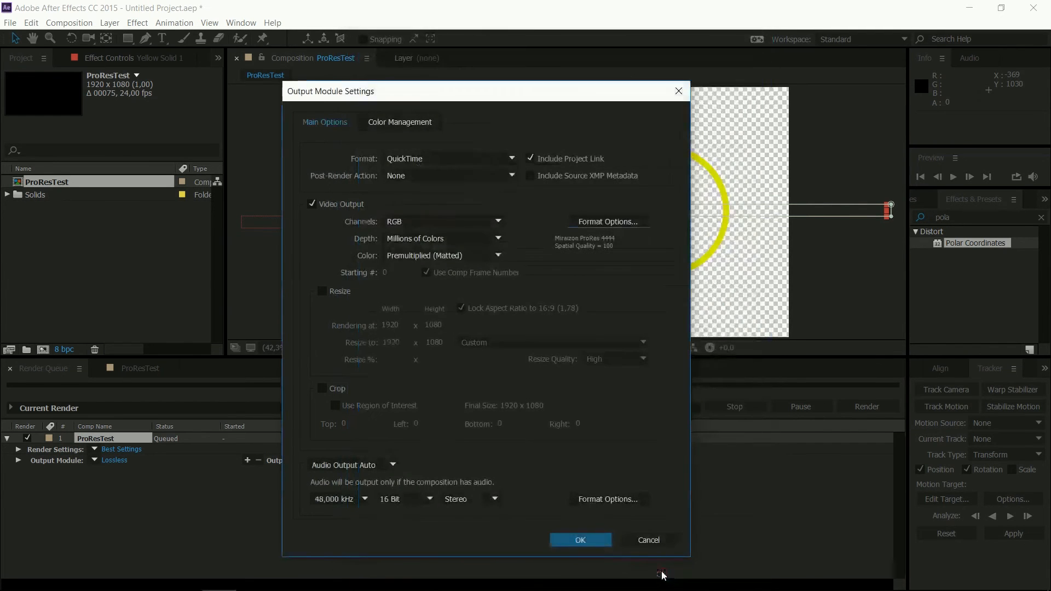
Step: Set the output channels to RGB + Alpha, accept the output module settings and render the composition to ProResTest.mov
click(432, 222)
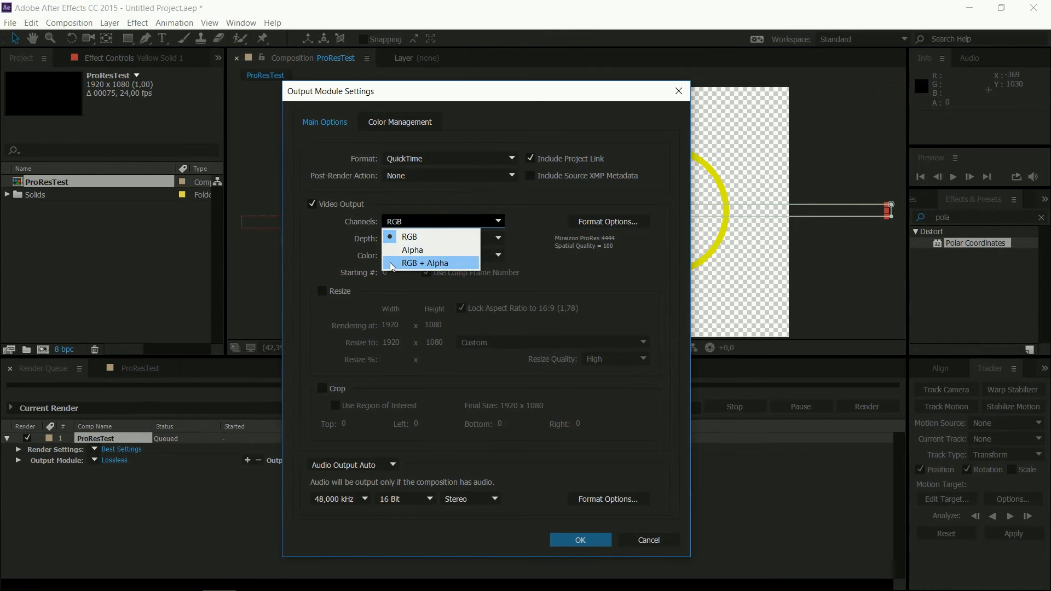
click(392, 264)
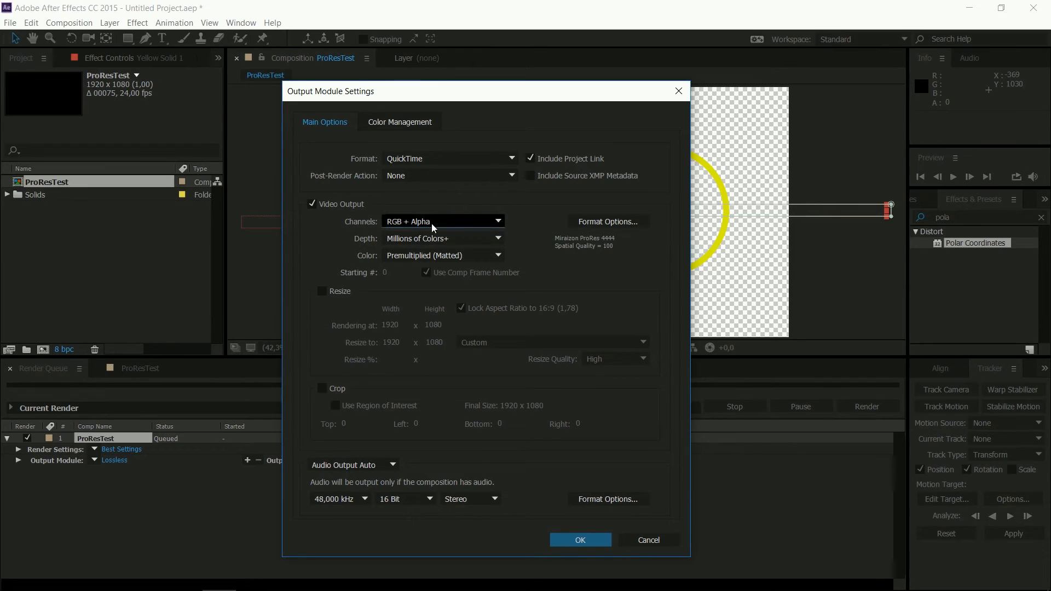
drag(468, 91, 493, 71)
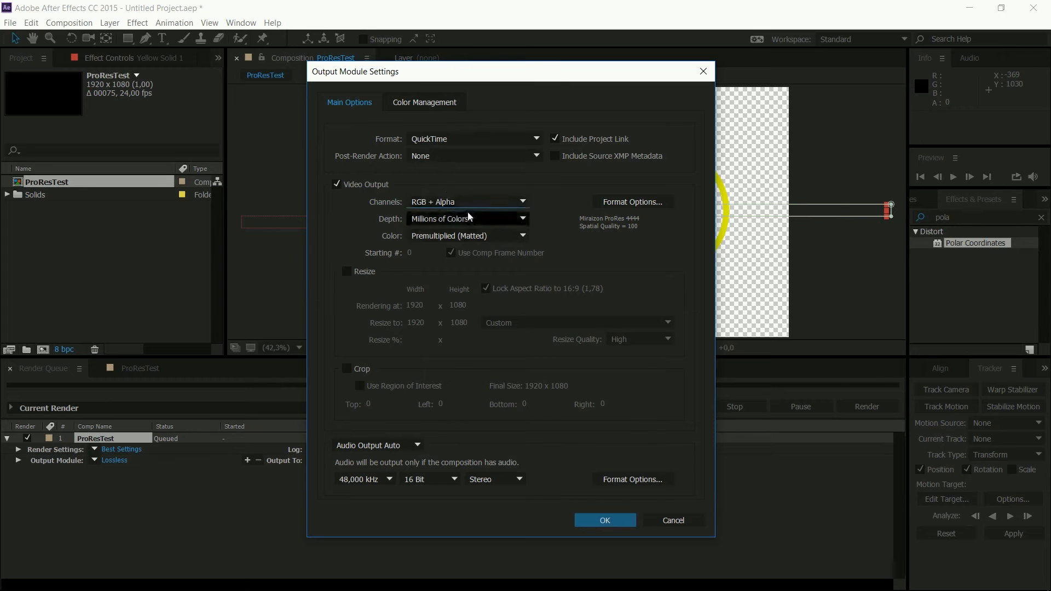
click(596, 524)
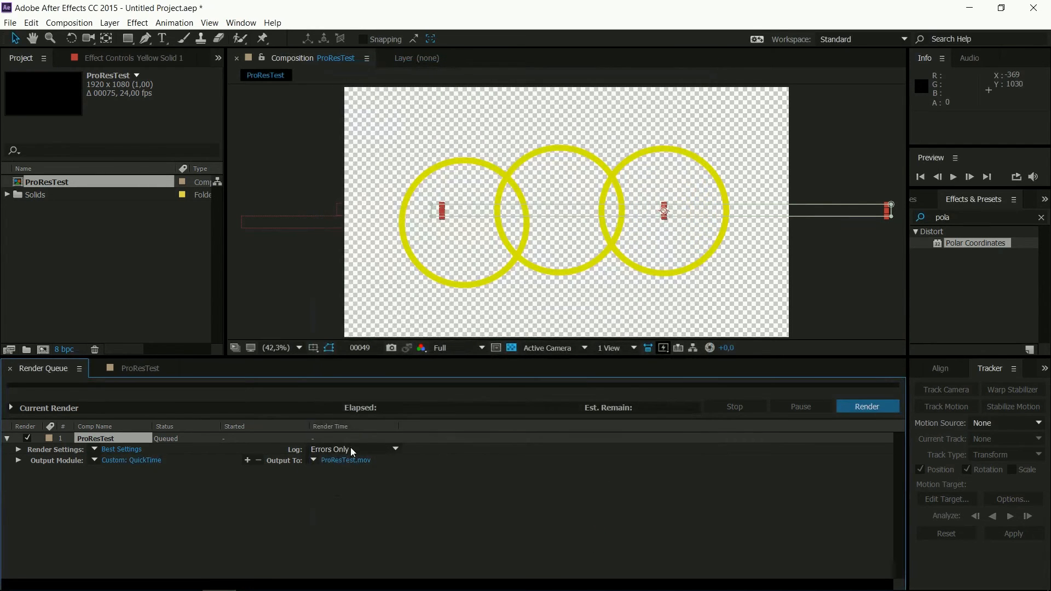
click(860, 408)
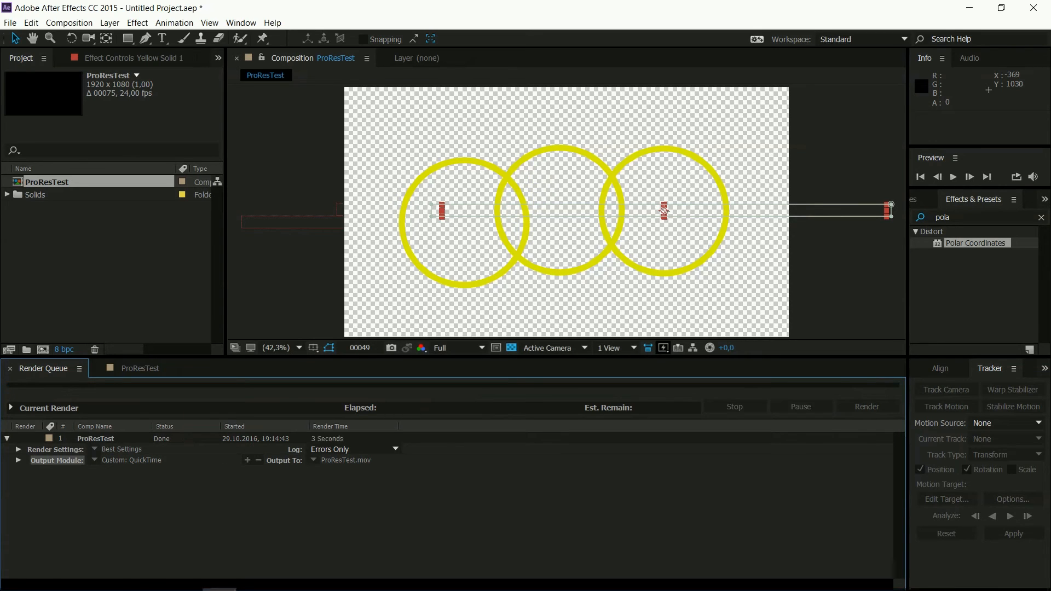
Step: Switch to File Explorer, open the rendered ProResTest.mov in QuickTime Player, play it through and close the player
click(151, 582)
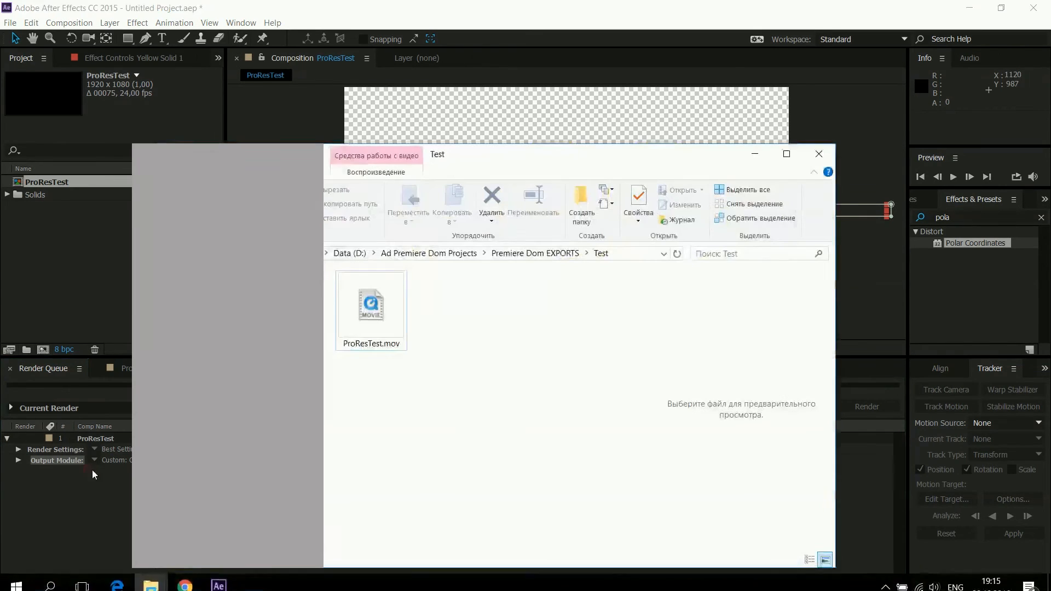
right_click(367, 303)
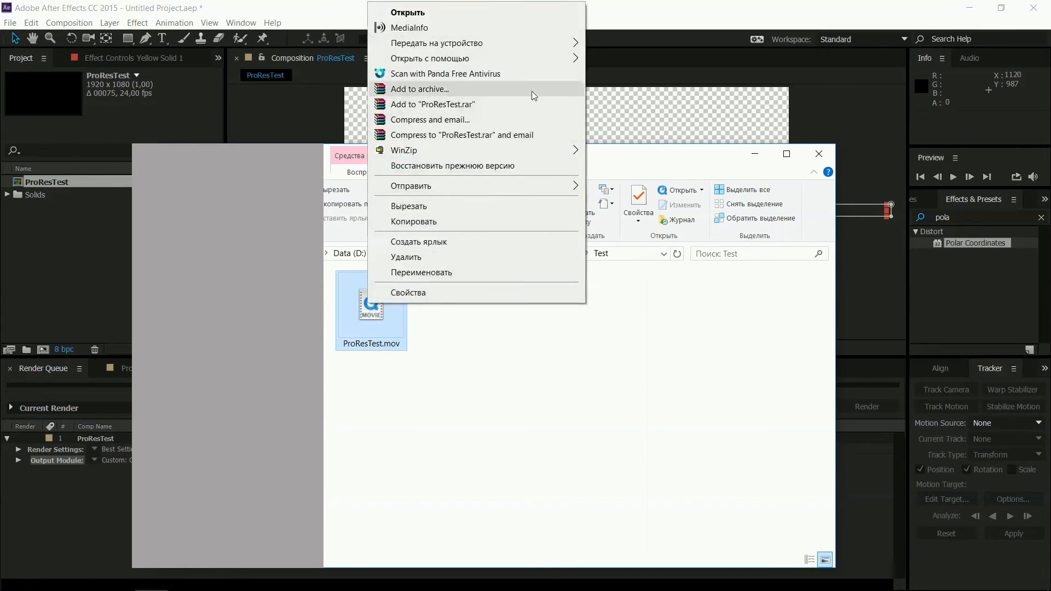
mouse_move(551, 59)
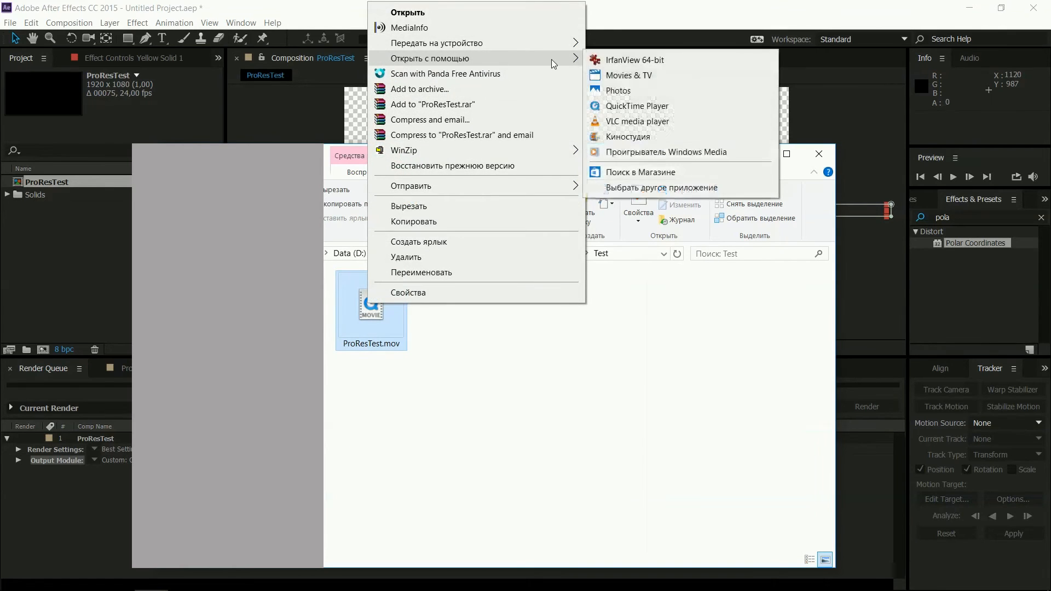
click(627, 105)
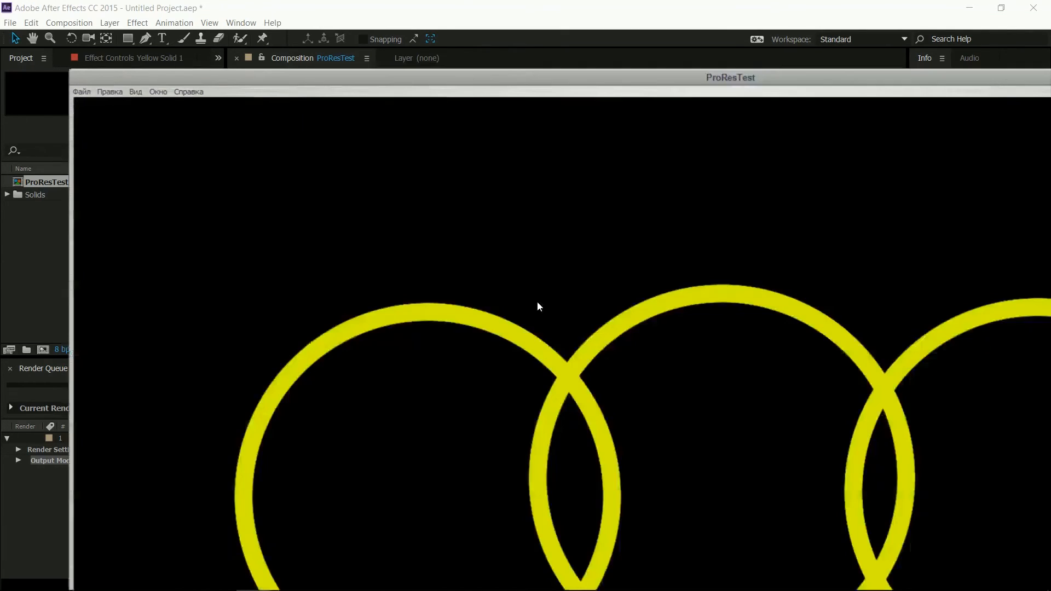
drag(938, 80, 608, 70)
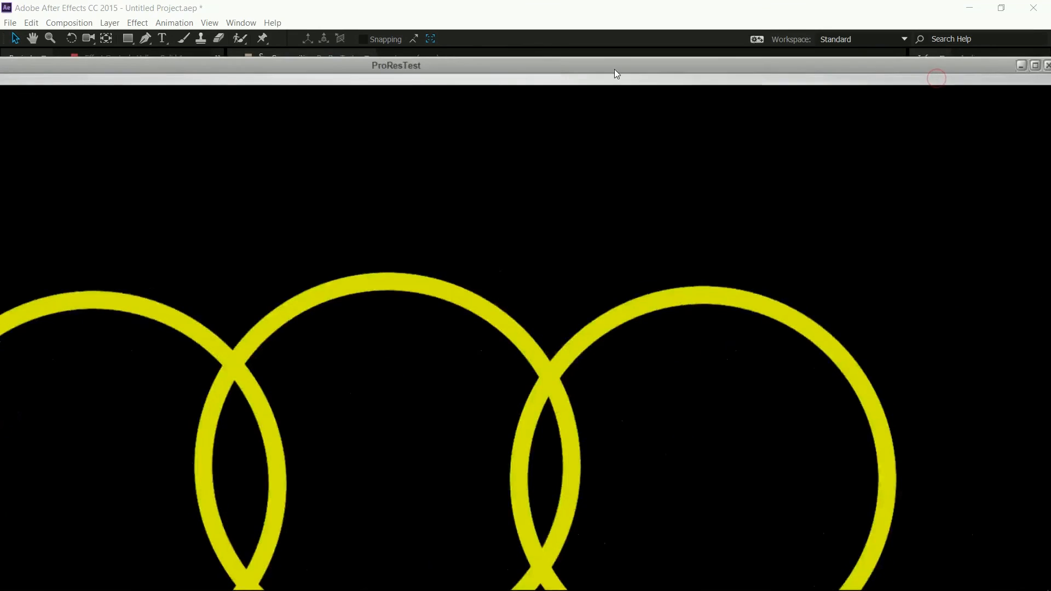
click(1036, 67)
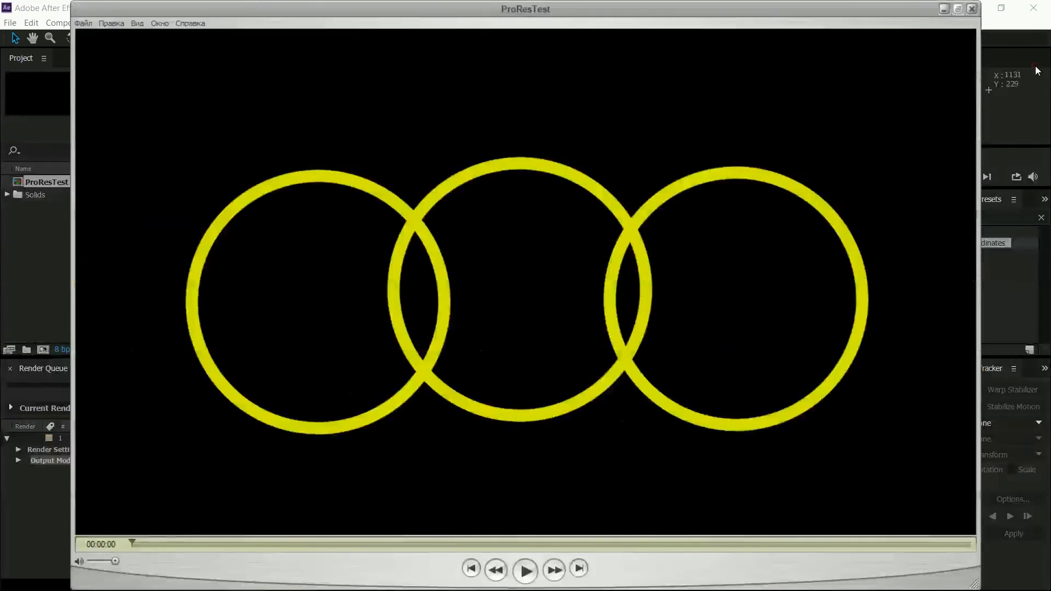
click(526, 570)
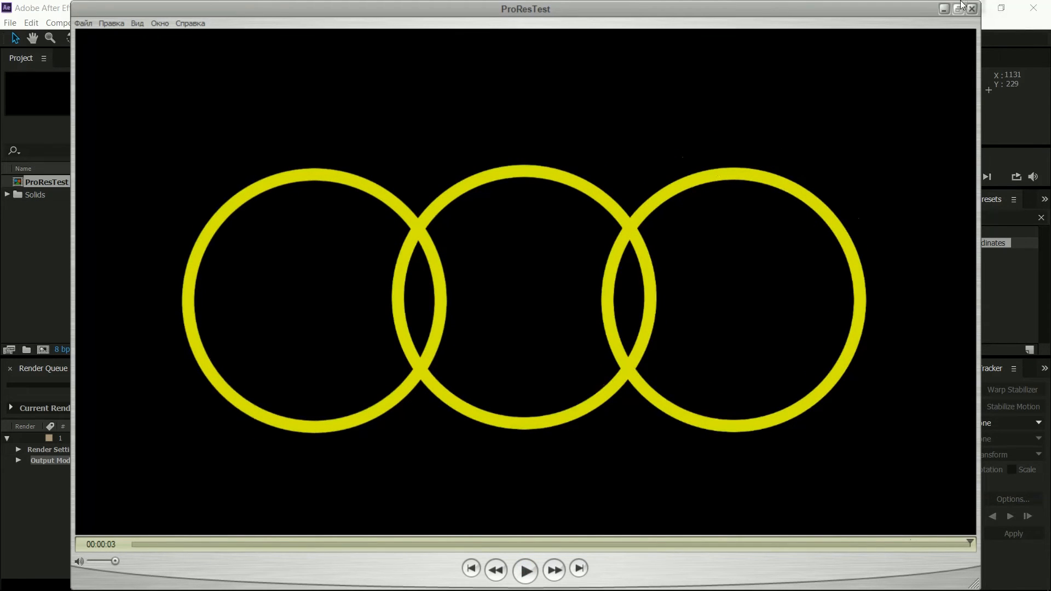
click(971, 8)
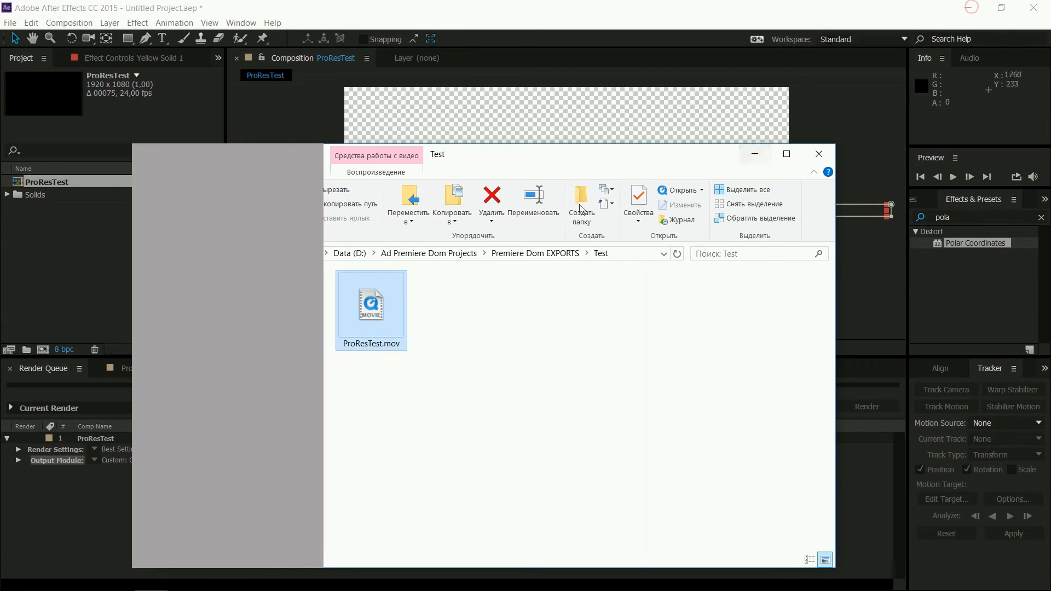
Step: Import ProResTest.mov from the Test folder into the After Effects project
drag(550, 170, 683, 136)
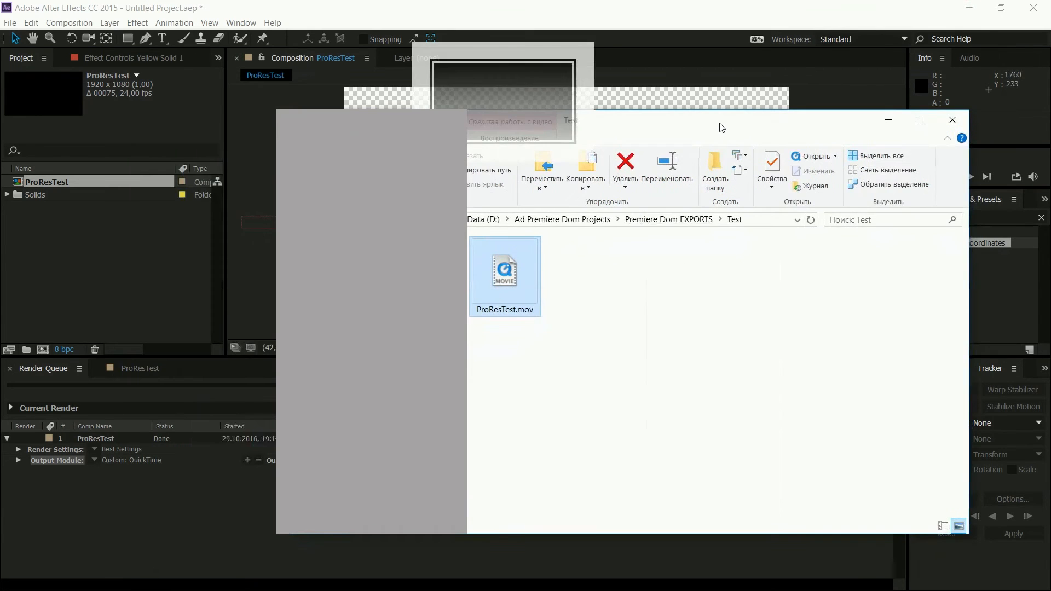
drag(504, 285, 46, 219)
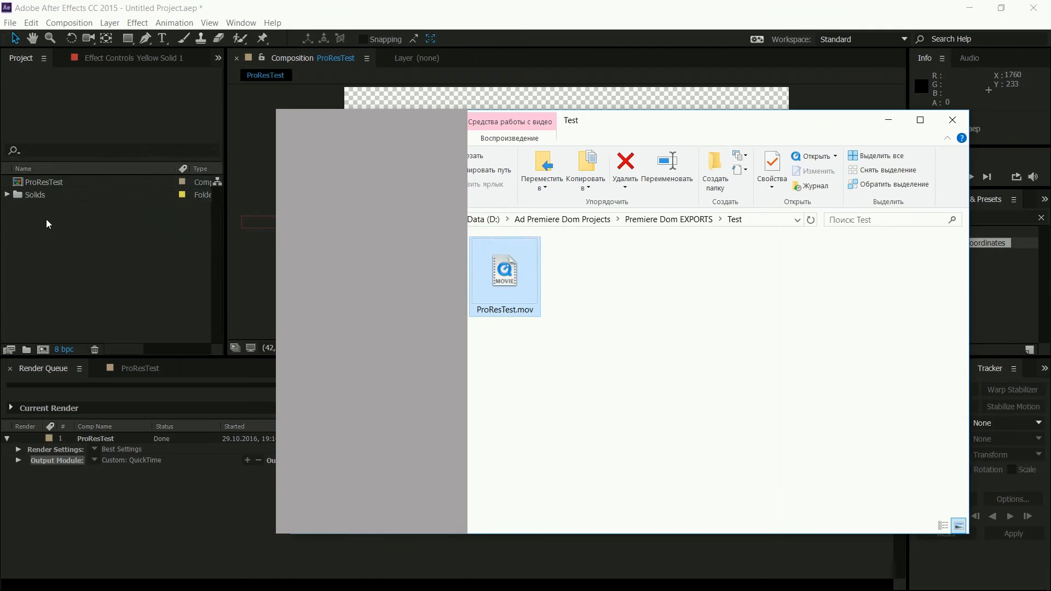
click(46, 220)
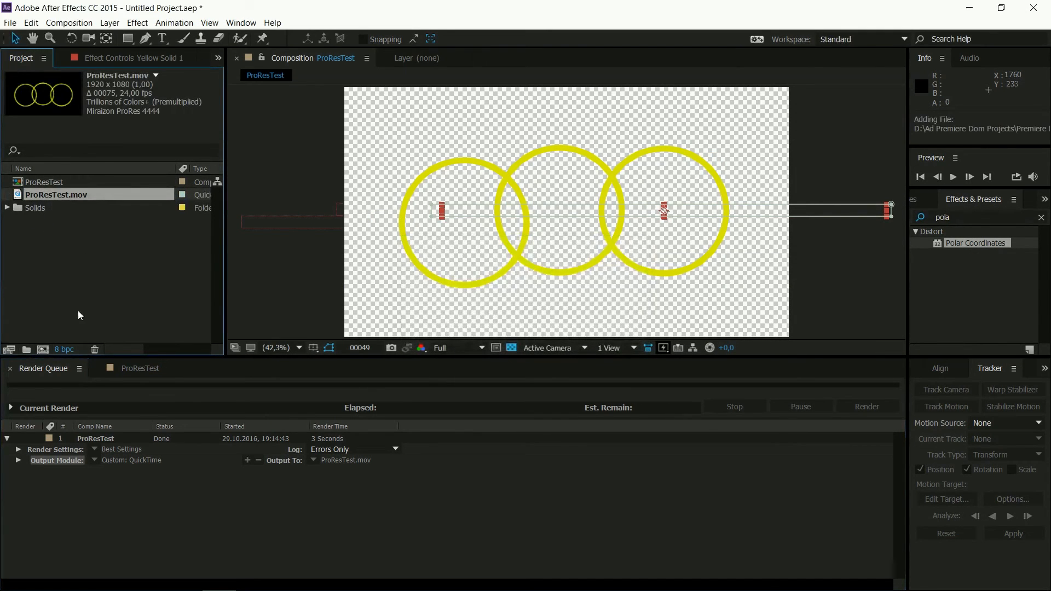
Step: Create a composition from the imported ProResTest.mov footage and scrub its timeline to frame 21
click(139, 368)
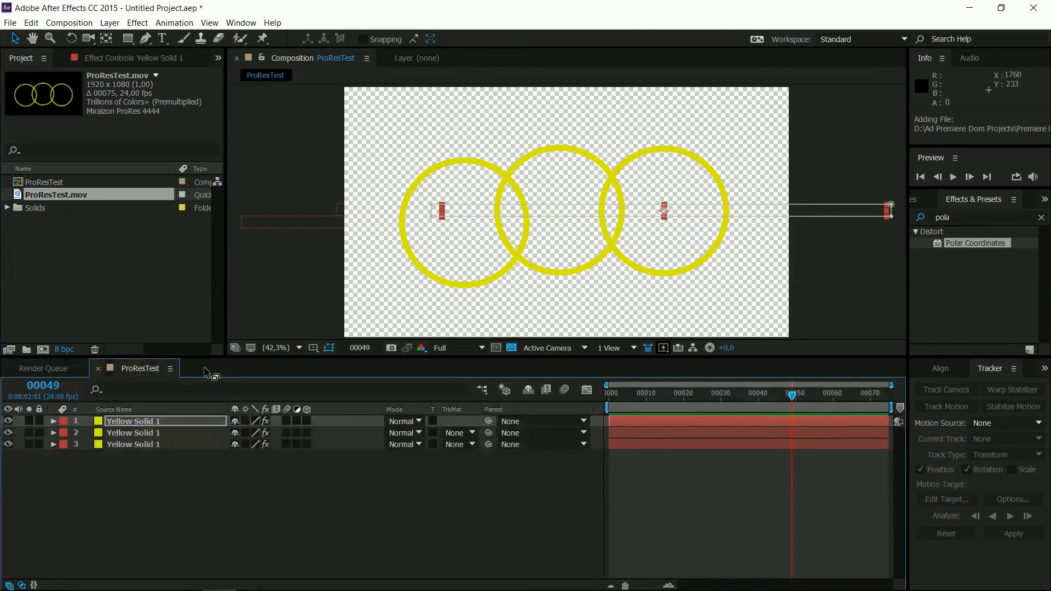
mouse_move(48, 194)
mouse_down()
mouse_move(143, 365)
mouse_move(45, 194)
mouse_up()
right_click(47, 197)
click(72, 214)
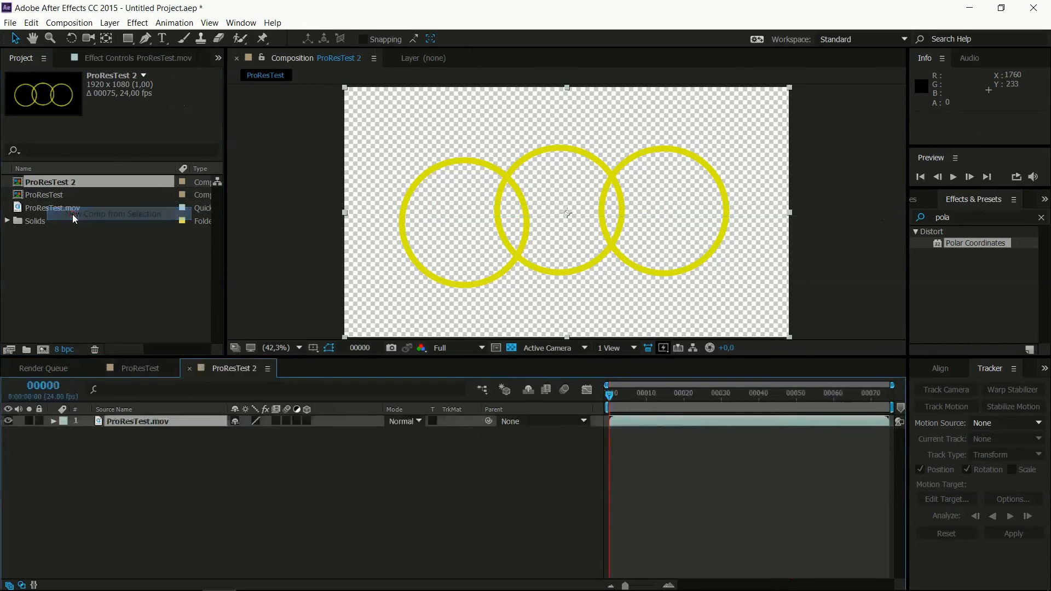
drag(612, 392, 688, 392)
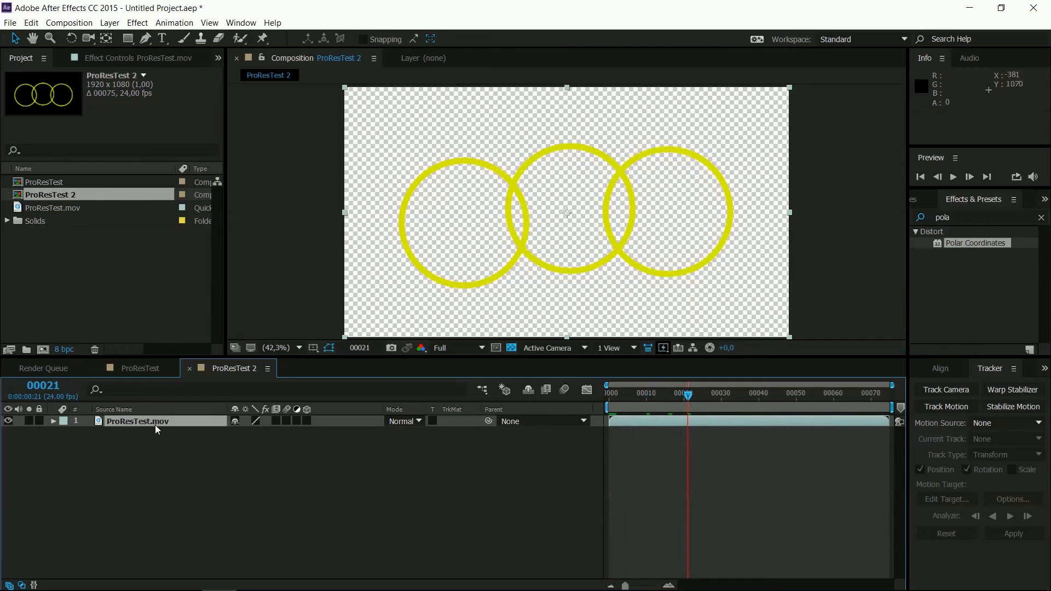
Step: Create a 1920 x 1080 cyan solid in the ProResTest 2 composition and place it beneath the ProResTest.mov layer
right_click(79, 435)
mouse_move(176, 441)
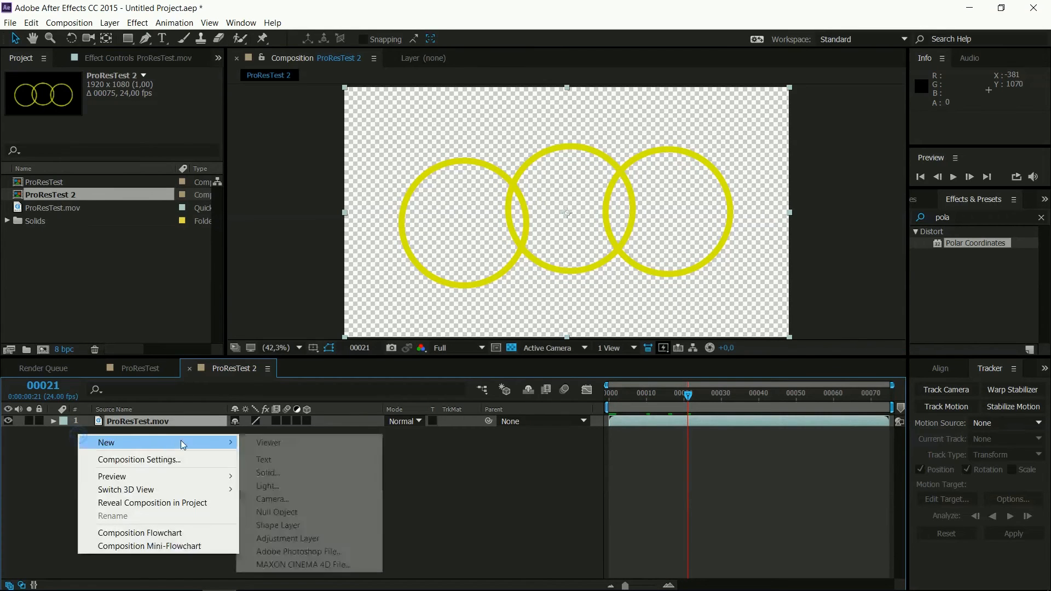
click(274, 474)
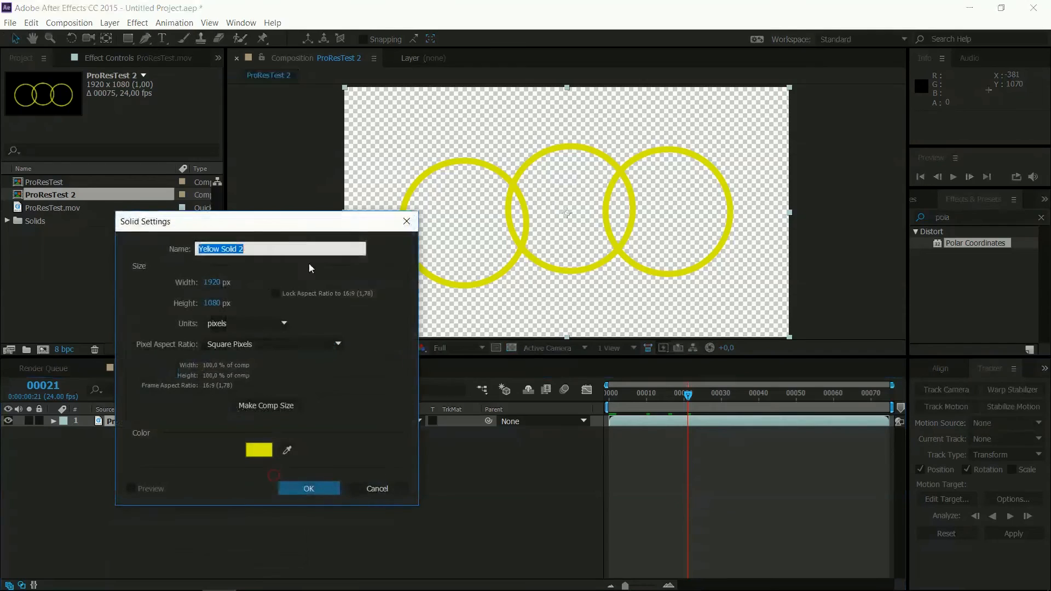
click(251, 451)
click(300, 333)
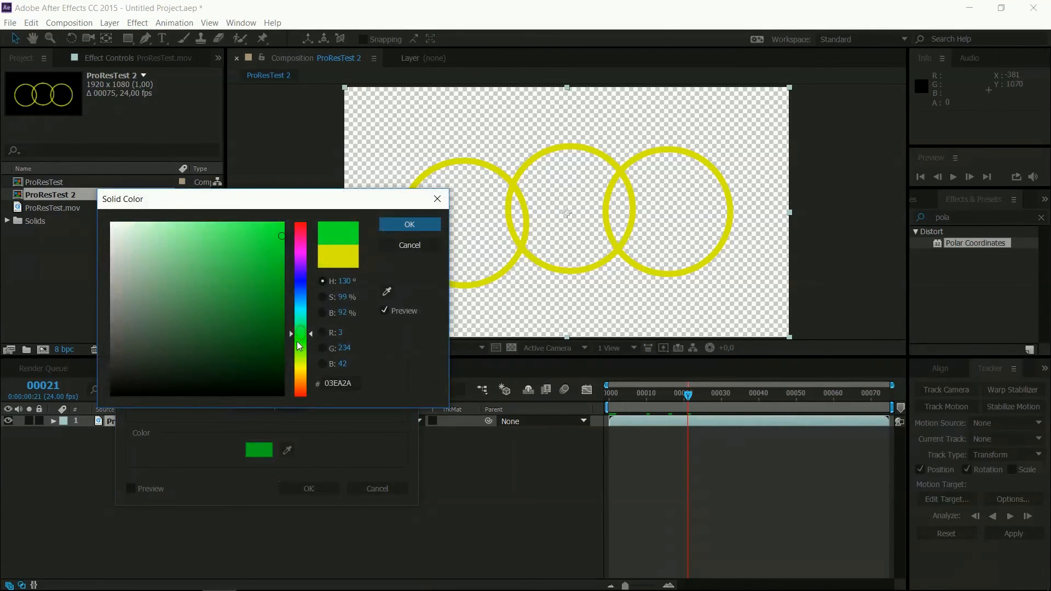
click(299, 296)
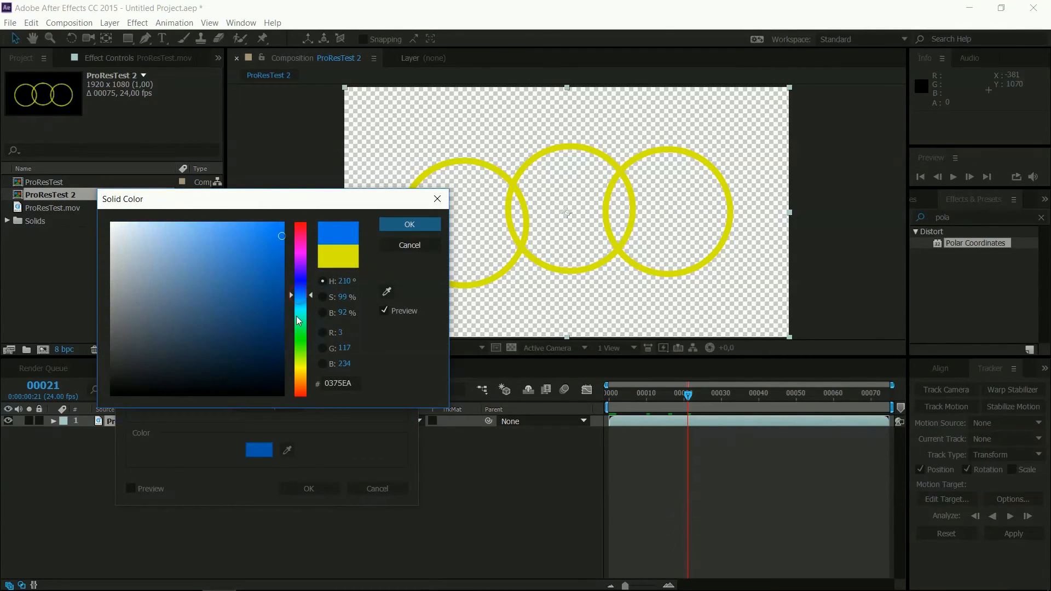
click(296, 308)
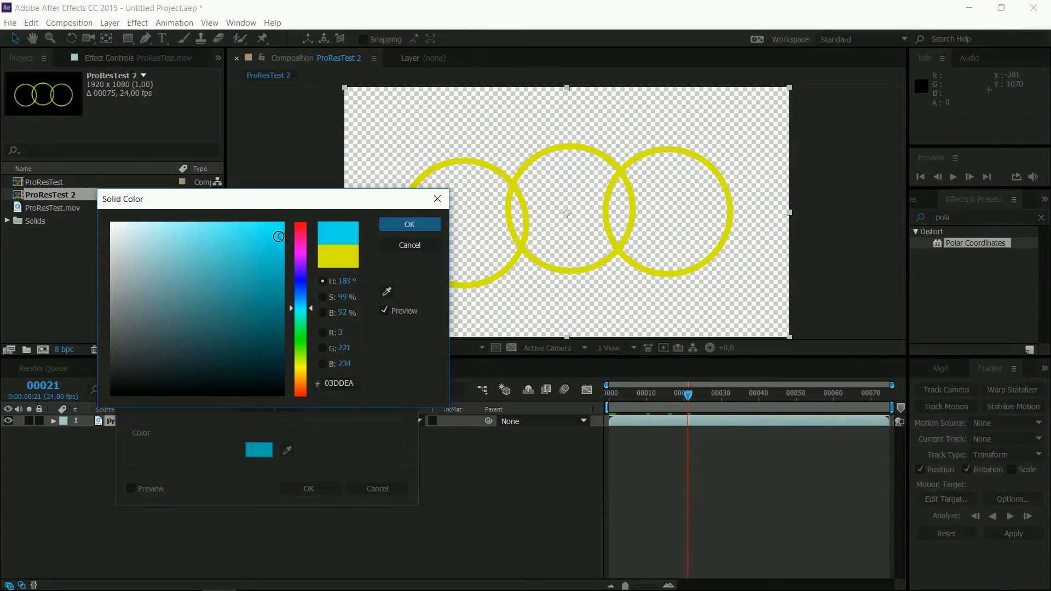
click(411, 227)
click(297, 482)
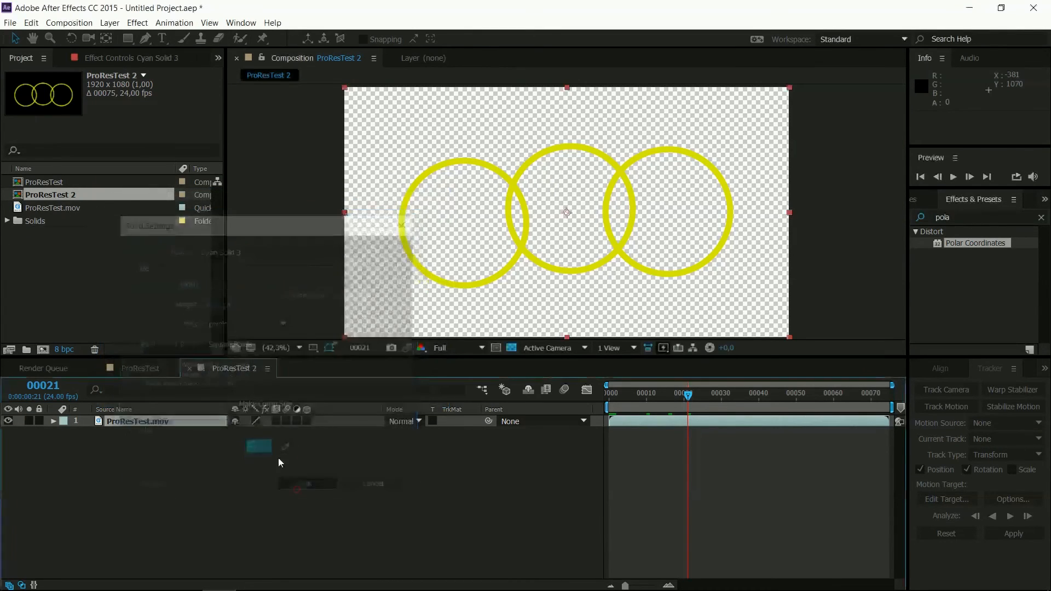
drag(179, 417, 182, 443)
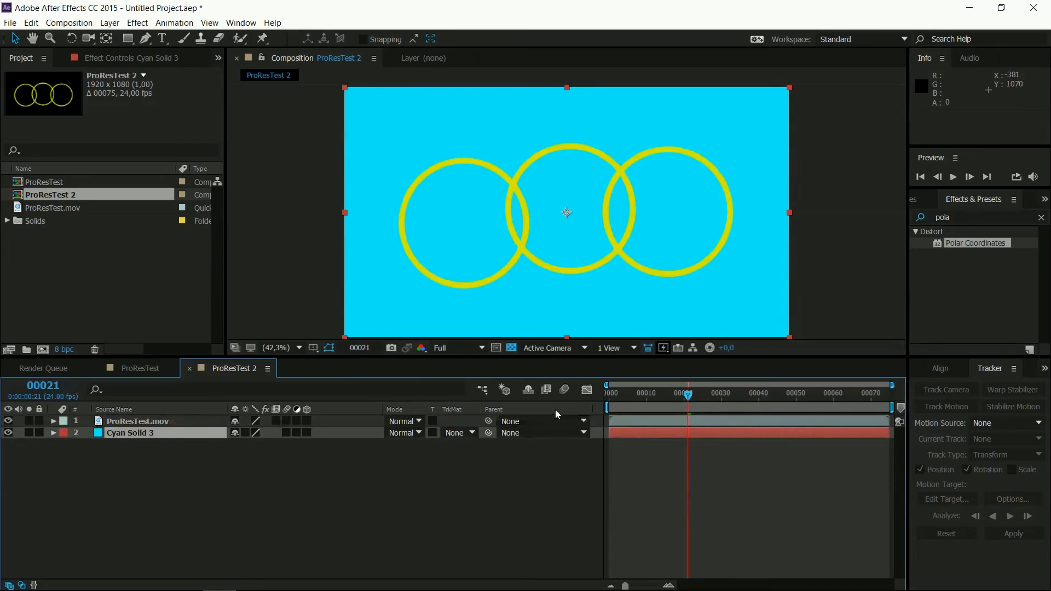
Step: Scrub the composition to frame 12, preview the animation over the cyan background and stop playback at frame 49
drag(606, 396, 654, 397)
click(955, 177)
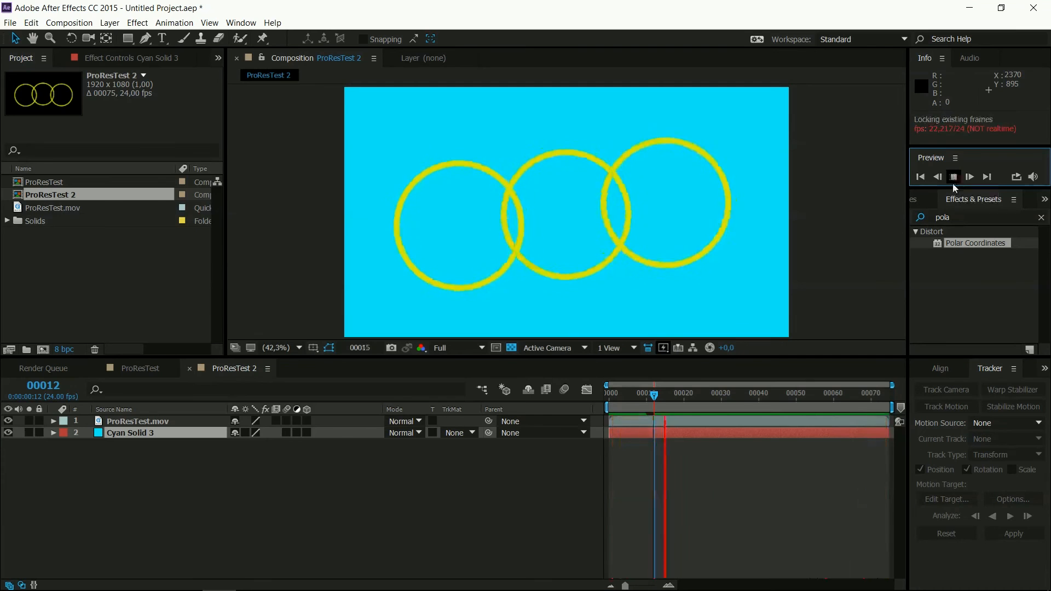
click(953, 178)
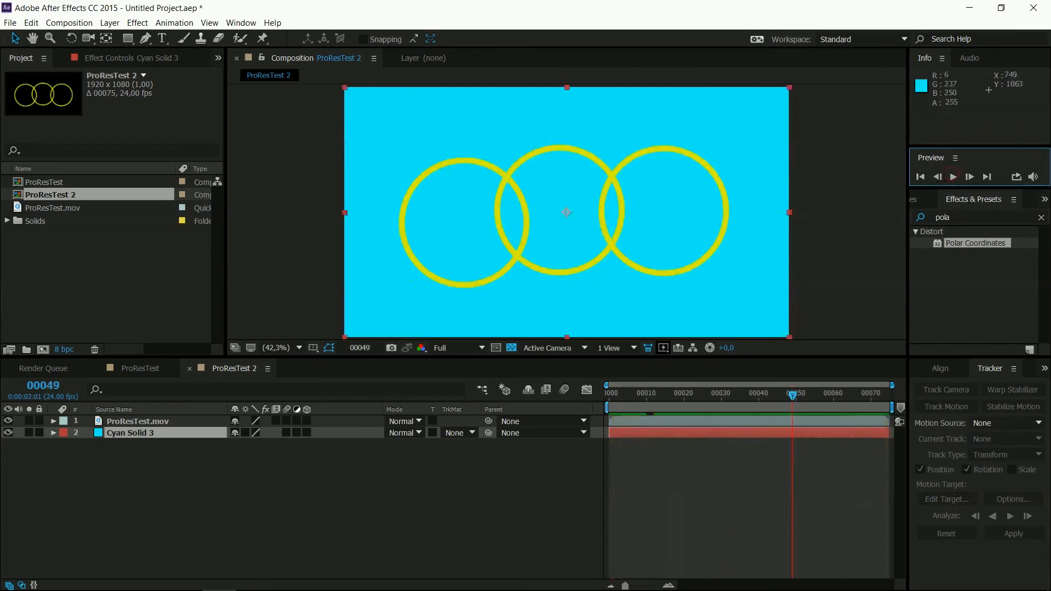
Step: Switch to File Explorer, inspect the codec details of ProResTest.mov in MediaInfo, close it and return to After Effects
mouse_move(161, 582)
click(194, 476)
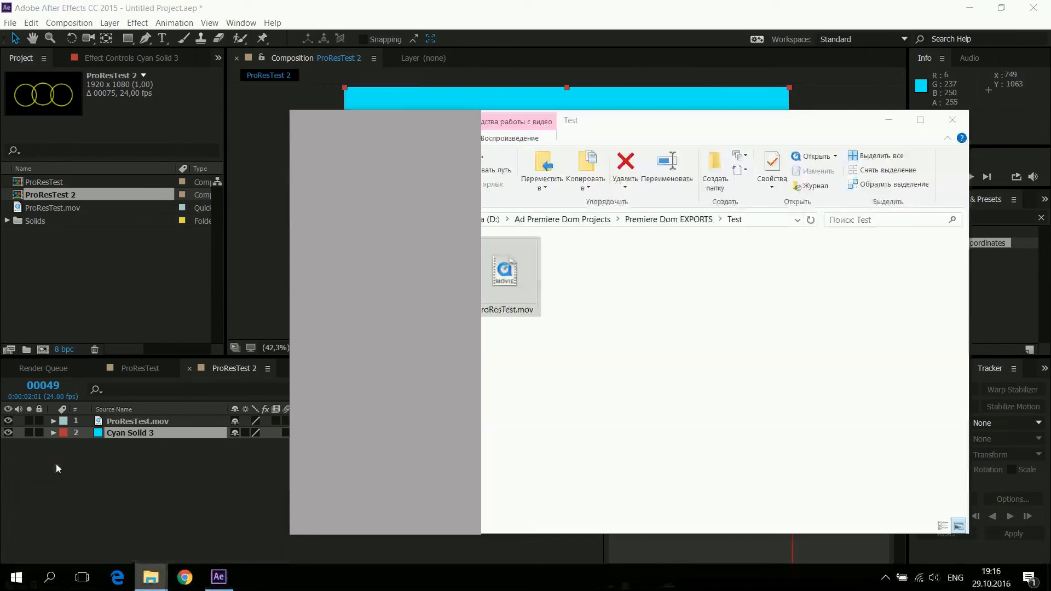
right_click(514, 281)
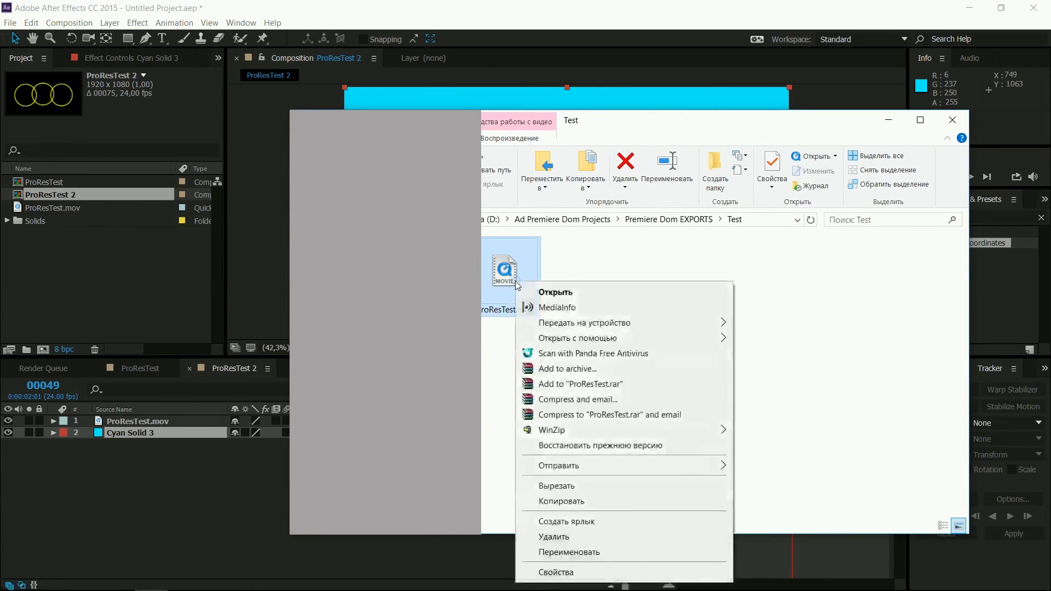
click(551, 309)
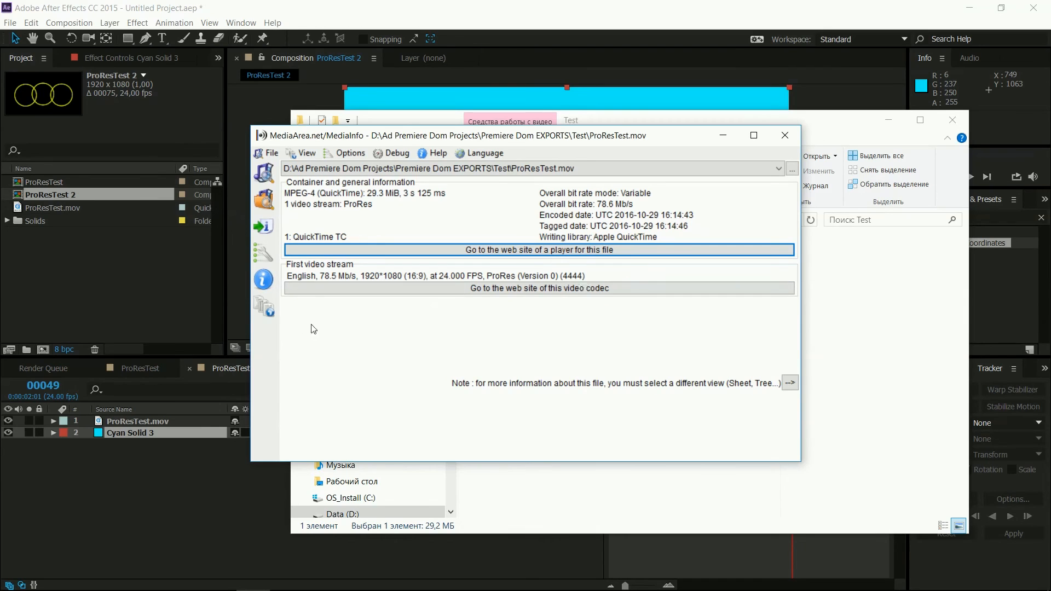
click(790, 130)
click(889, 120)
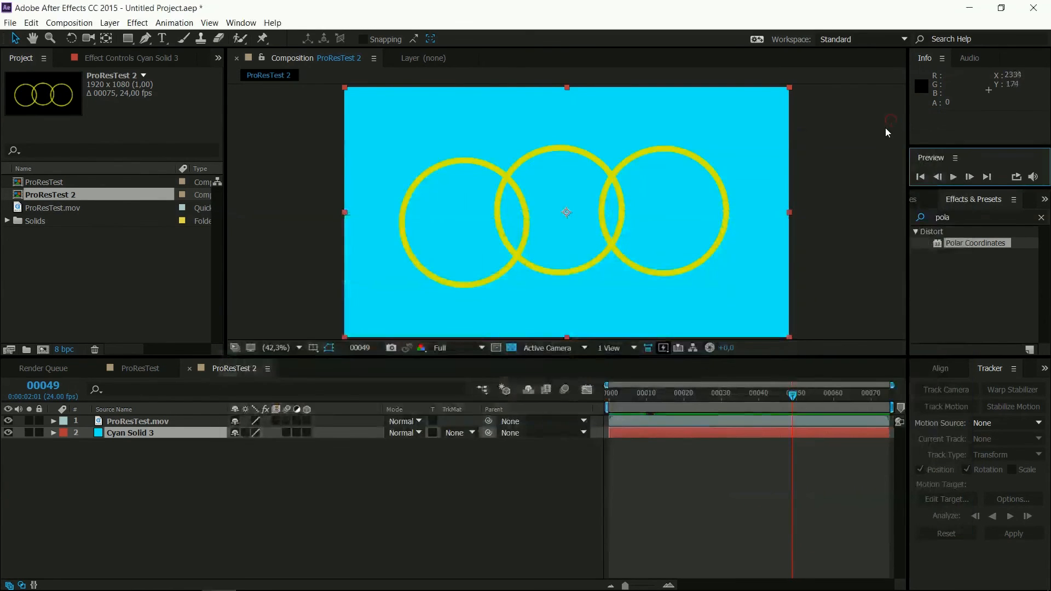